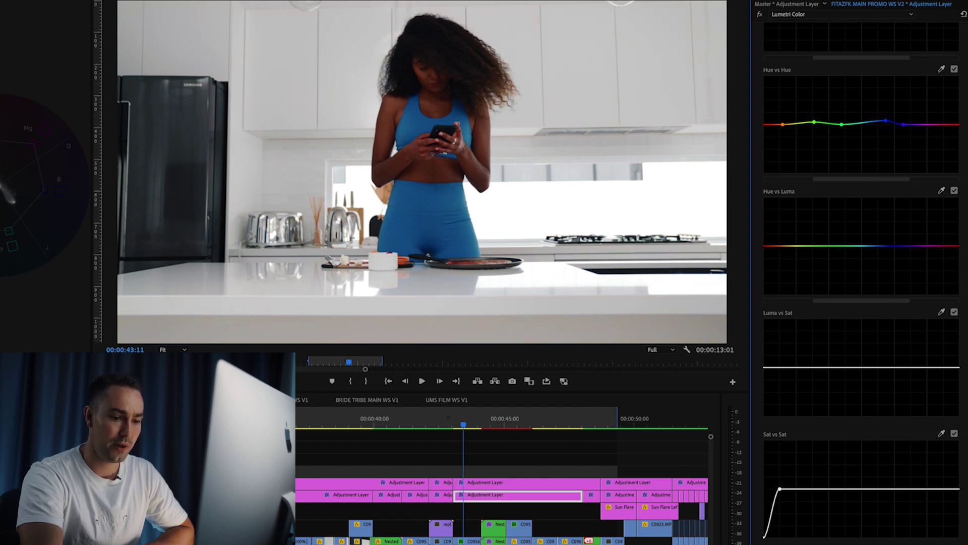
Shape the adjustment layer's Sat vs Sat curve so the least and most saturated ends drop to zero around a flat middle
drag(754, 530, 753, 439)
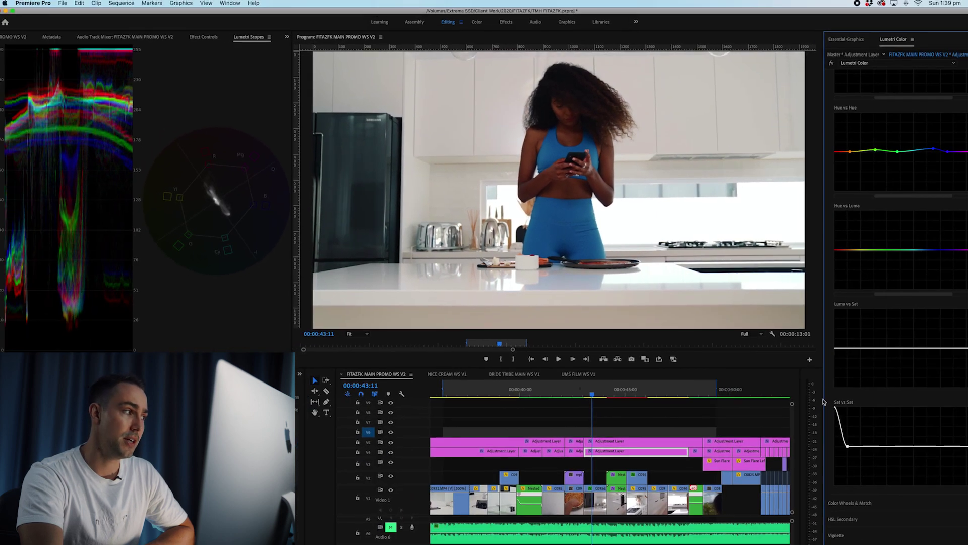
drag(823, 402, 823, 522)
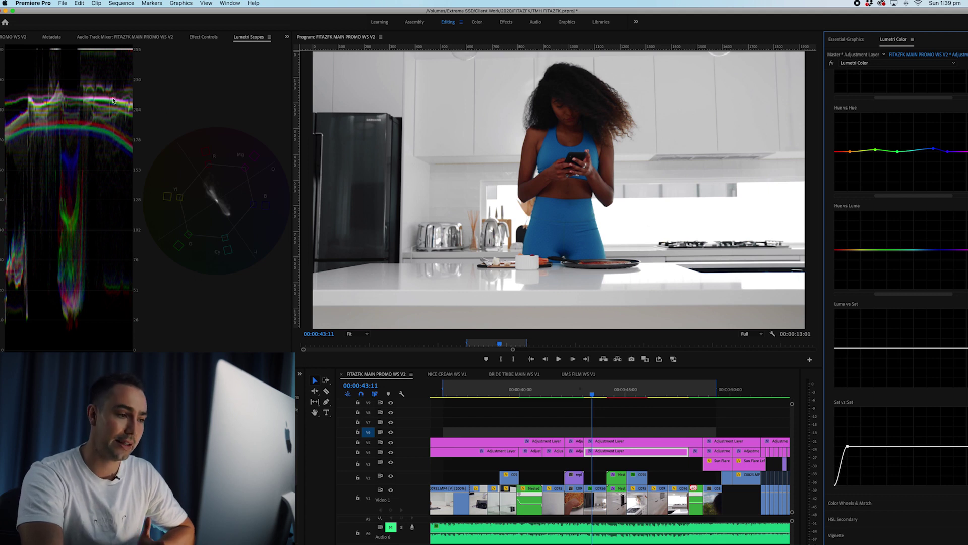
drag(836, 486, 827, 508)
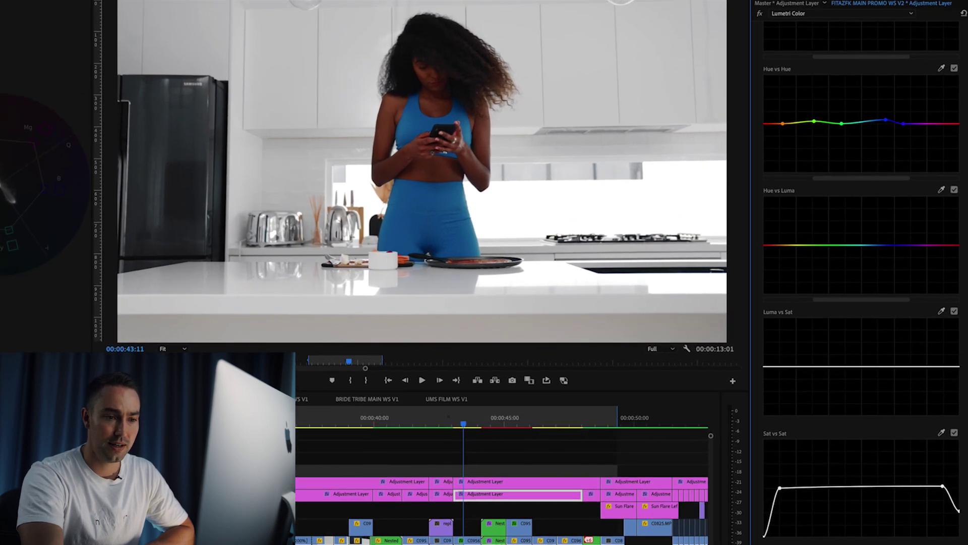
Pull the shadow and highlight ends of the Luma vs Sat curve down to zero, keeping the midtones flat
click(794, 366)
drag(764, 367, 735, 466)
click(931, 366)
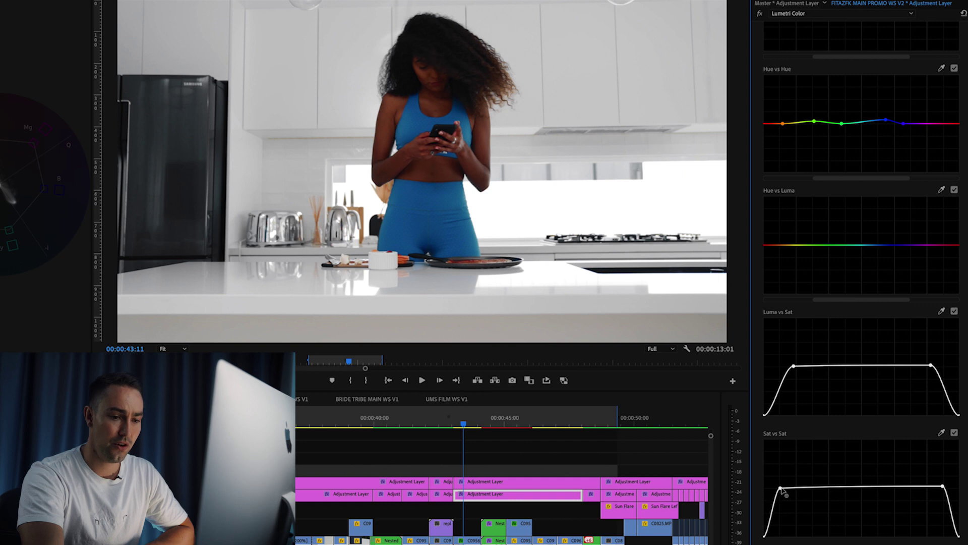
mouse_move(784, 489)
mouse_down()
mouse_move(802, 489)
mouse_move(785, 492)
mouse_up()
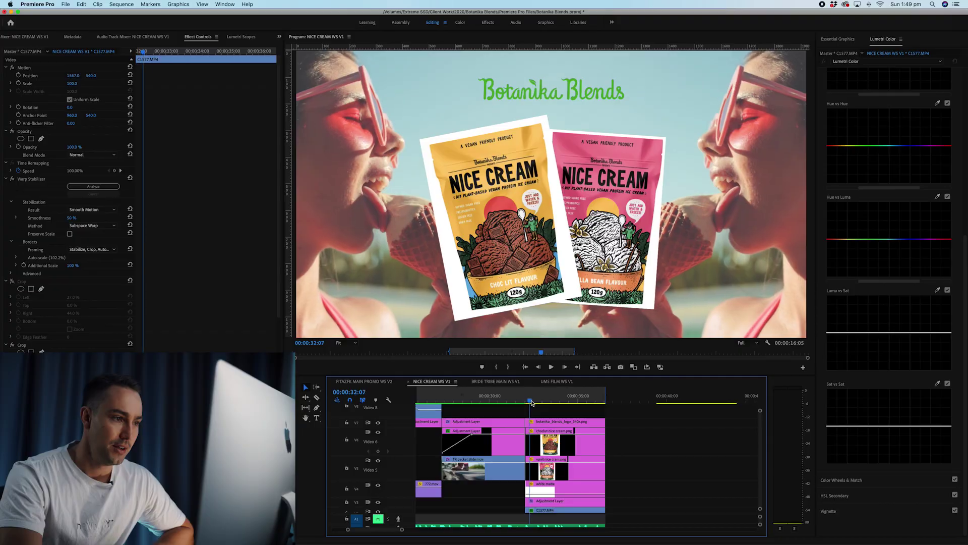
Try the Darken, Multiply and Color Burn blend modes on the chocolate pouch image, and restore Normal
drag(528, 400, 571, 402)
click(542, 192)
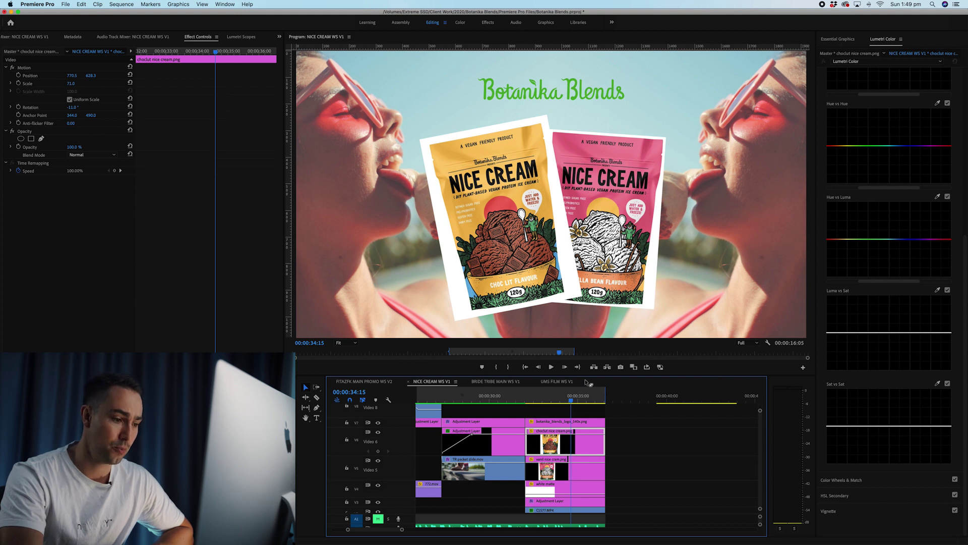
drag(573, 403, 564, 402)
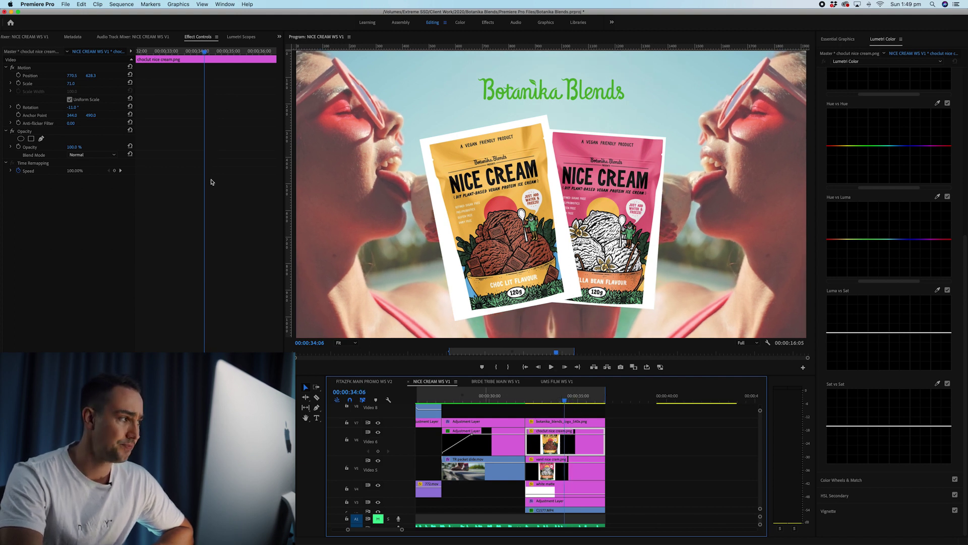
click(87, 156)
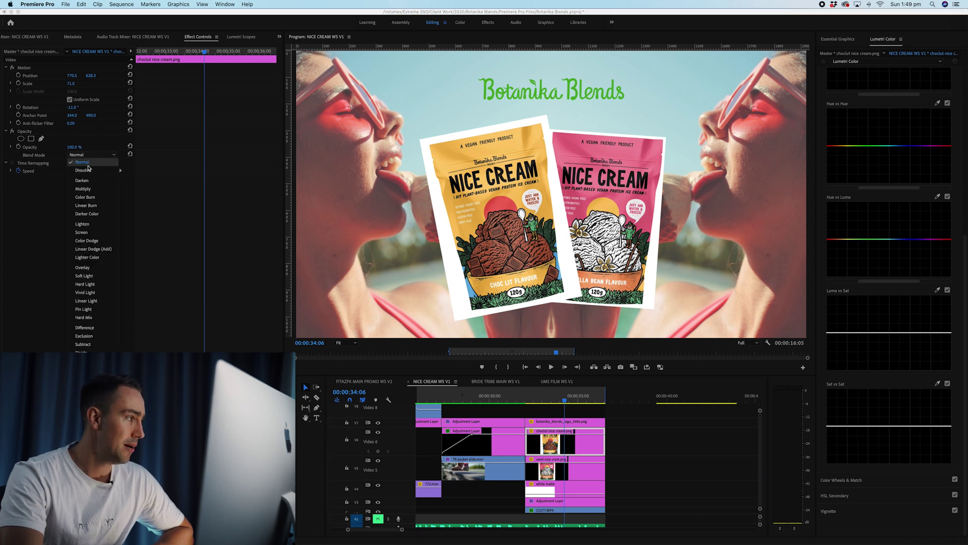
click(87, 182)
click(90, 156)
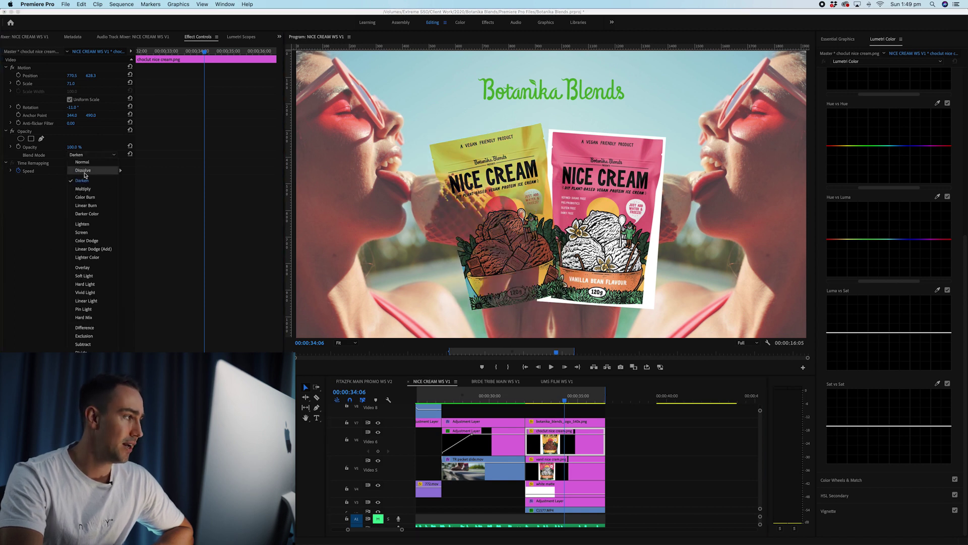
click(85, 189)
click(94, 157)
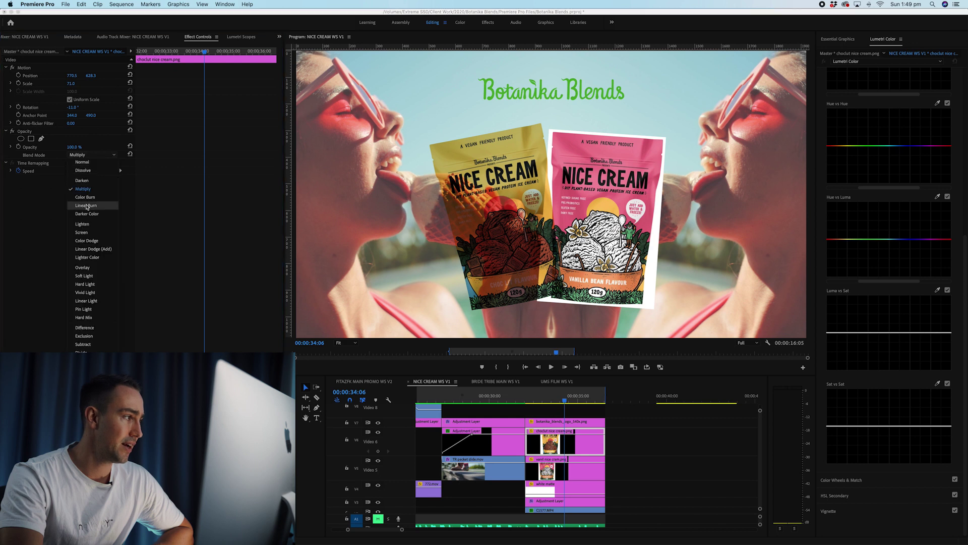
click(88, 198)
click(97, 157)
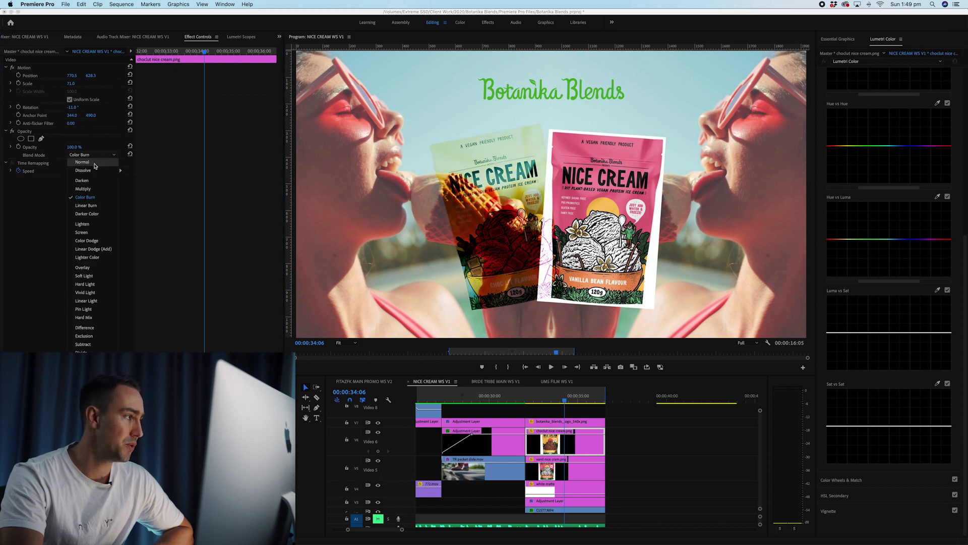
click(92, 164)
Apply the Luma Key effect to the chocolate pouch clip with Threshold at 0% and Cutoff at 1%
click(568, 446)
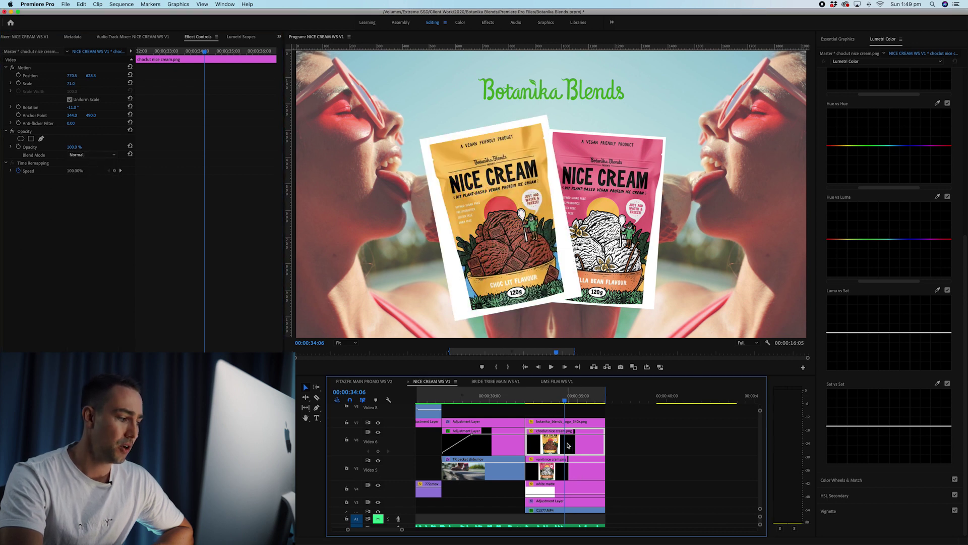
click(364, 382)
key(shift+7)
text(luma)
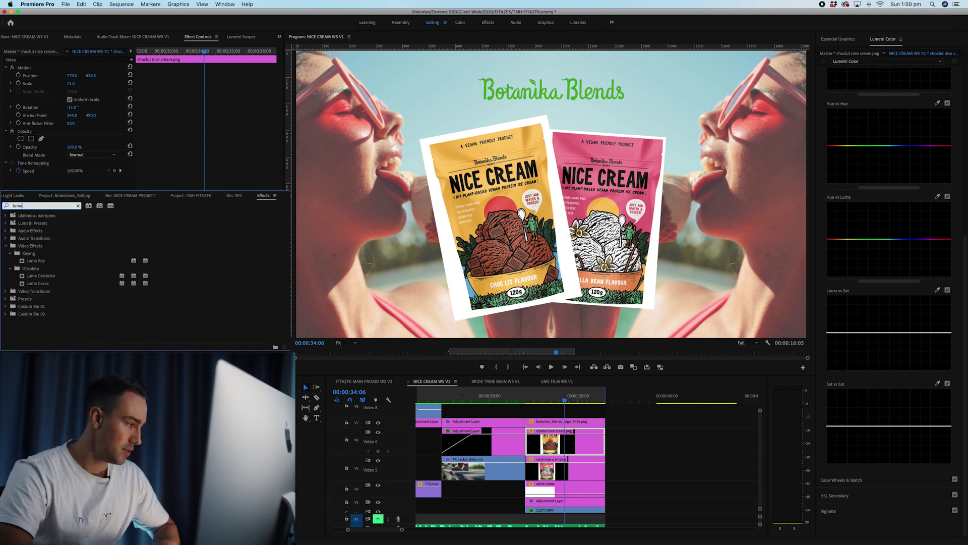
text( ke)
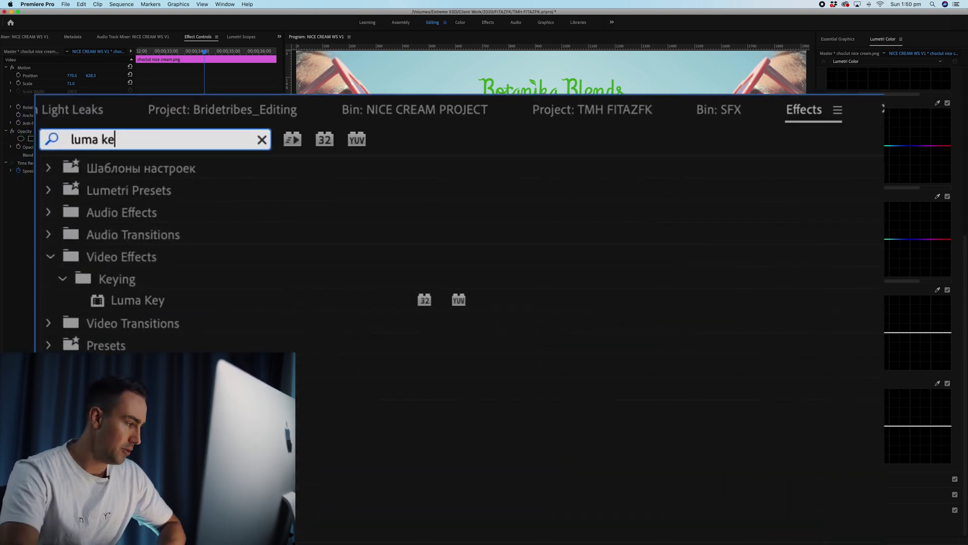
double_click(198, 302)
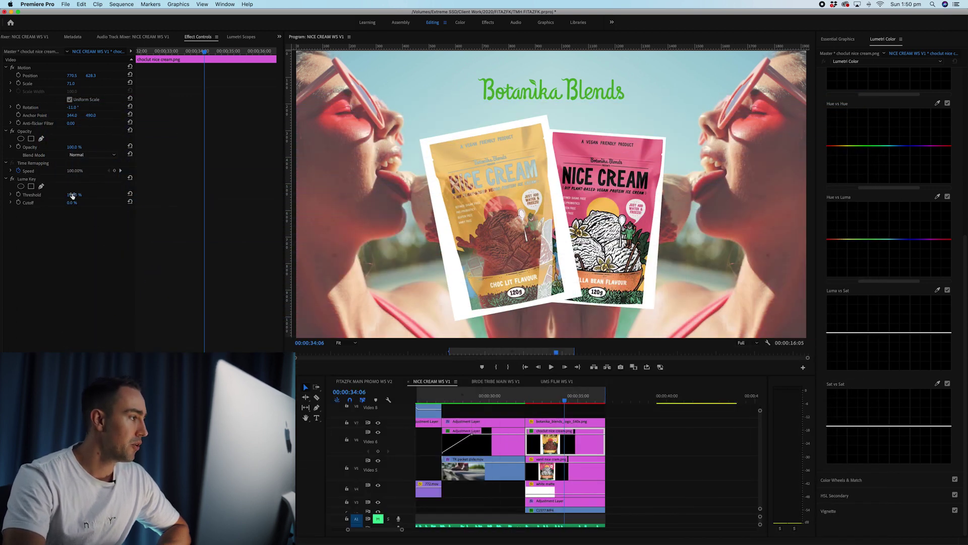
drag(76, 196, 60, 197)
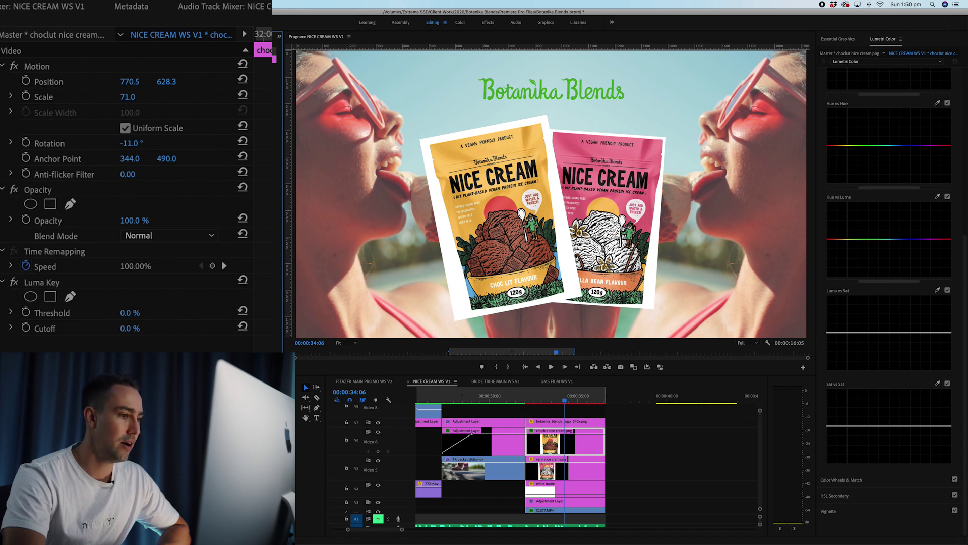
drag(129, 329, 143, 329)
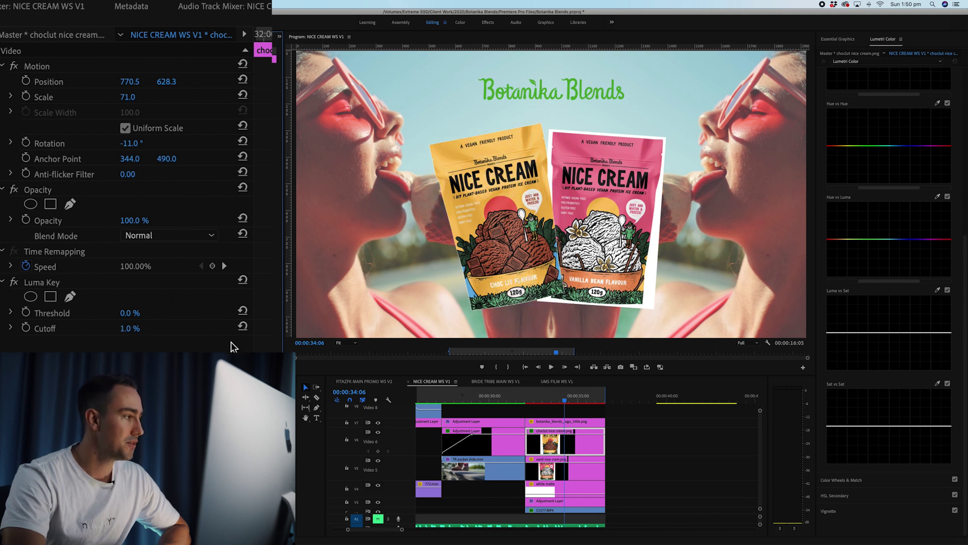
Apply Luma Key to the vanilla pouch clip with Threshold 0% and Cutoff 1%, and check both pouches over the background footage
click(563, 472)
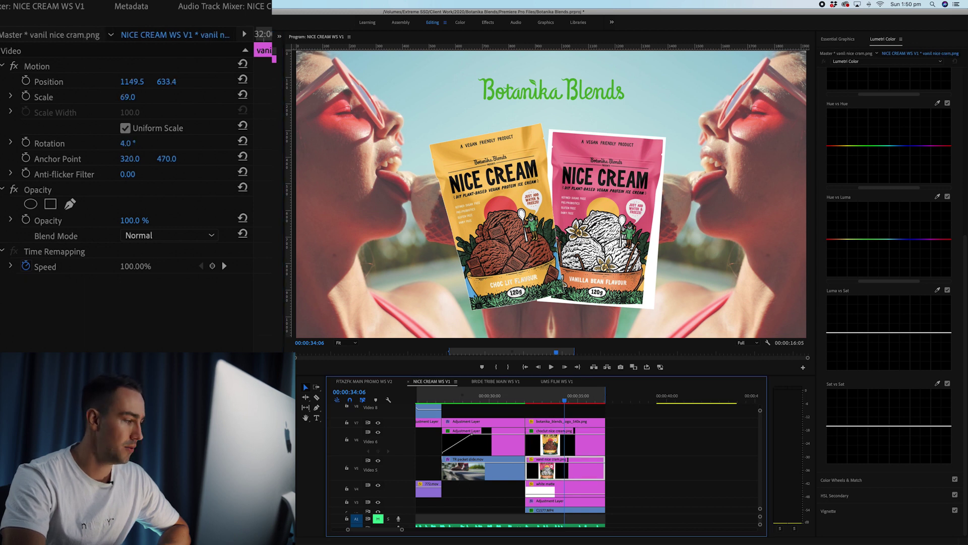
drag(111, 429, 66, 314)
click(127, 328)
text(1)
key(Return)
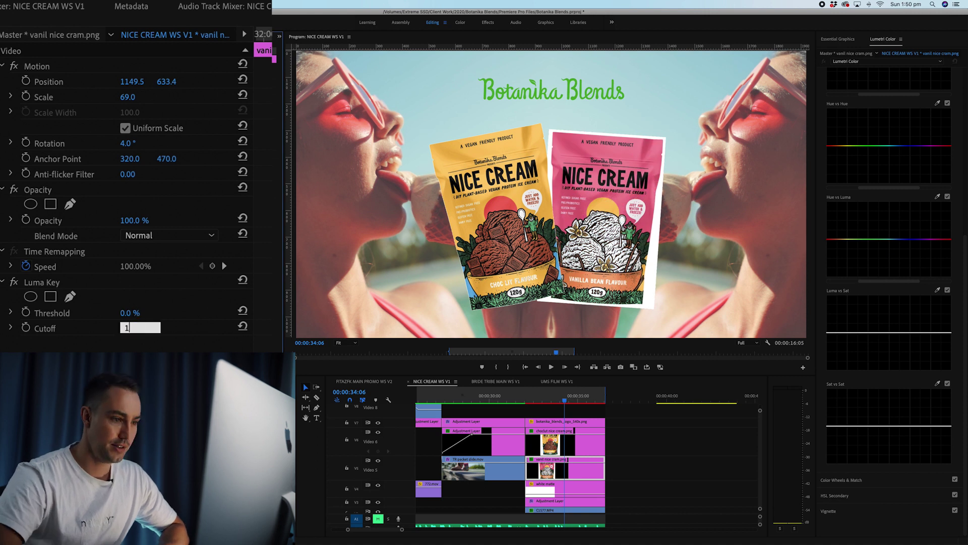
click(560, 400)
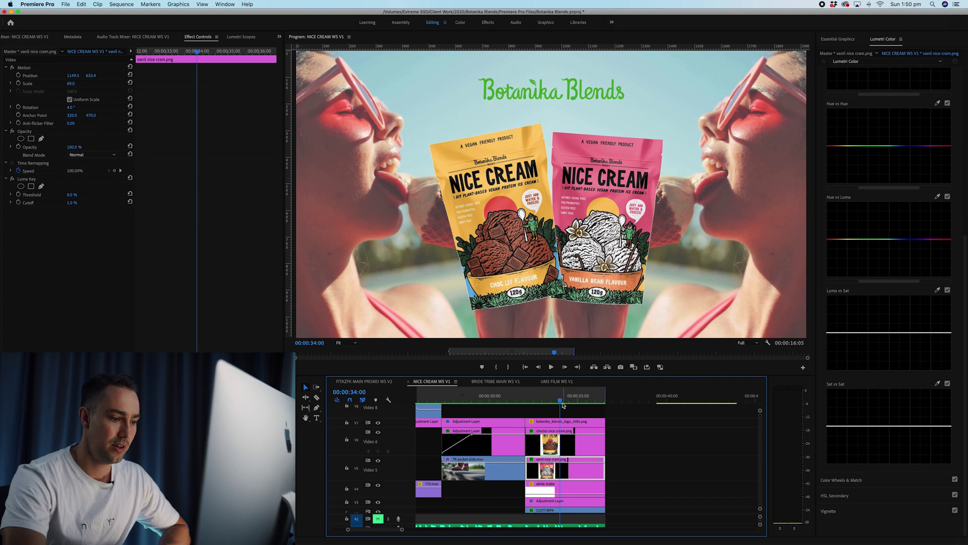
click(554, 401)
click(572, 444)
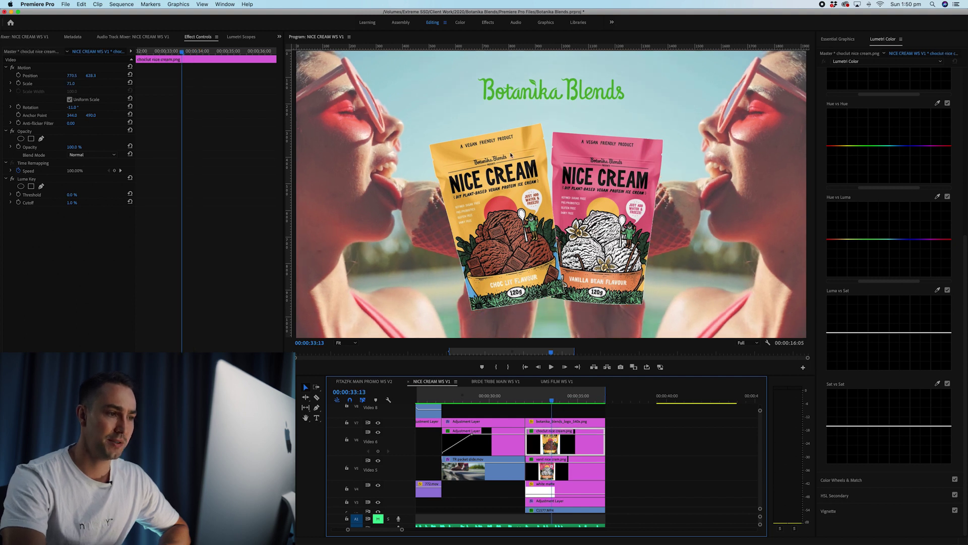
click(559, 402)
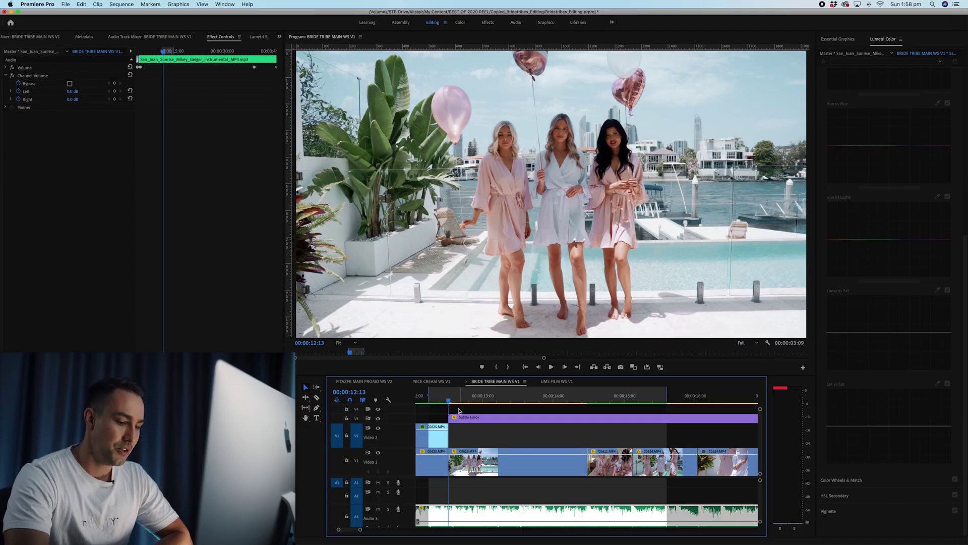
Add a Scale keyframe of 100 at the start of the C0623.MP4 clip of the three women and set it to Ease Out
click(469, 461)
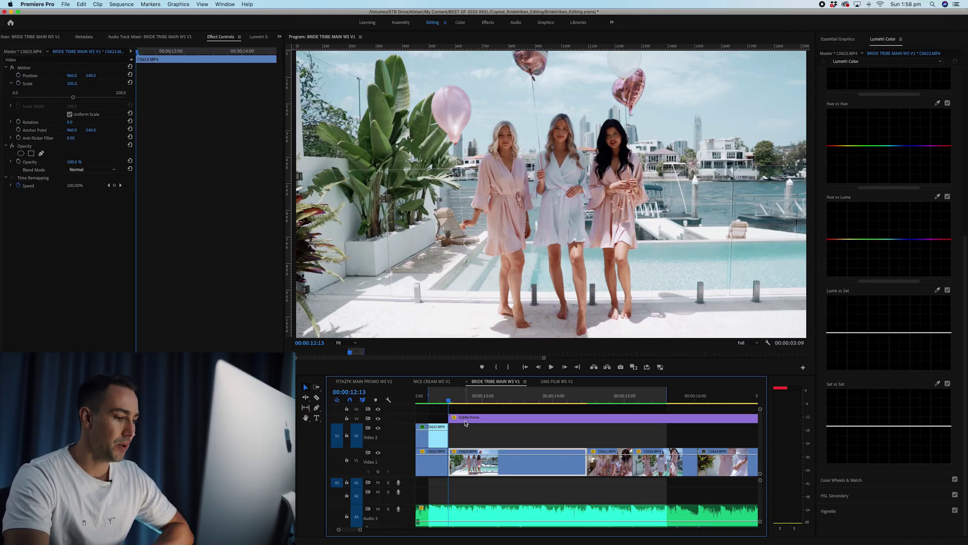
drag(449, 401, 644, 402)
click(607, 469)
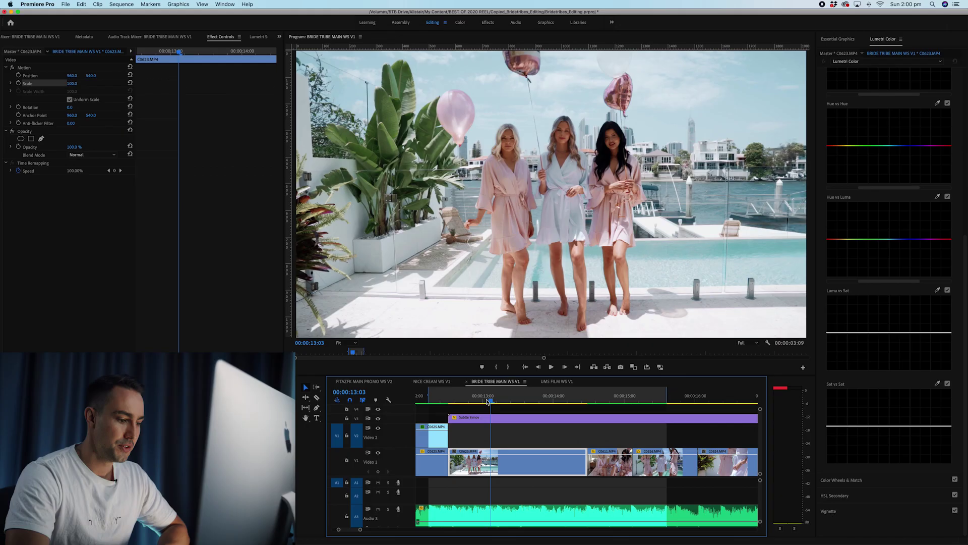
drag(448, 402, 450, 402)
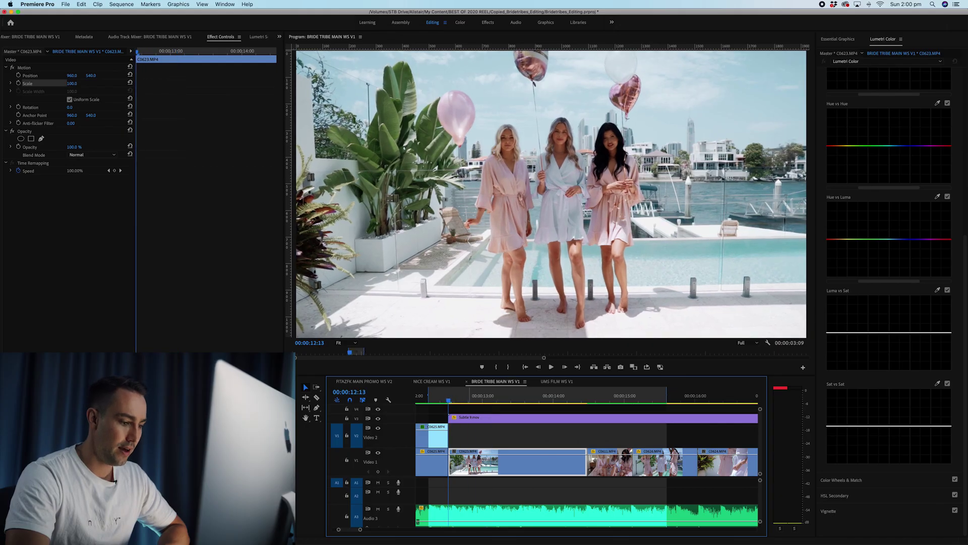
click(19, 84)
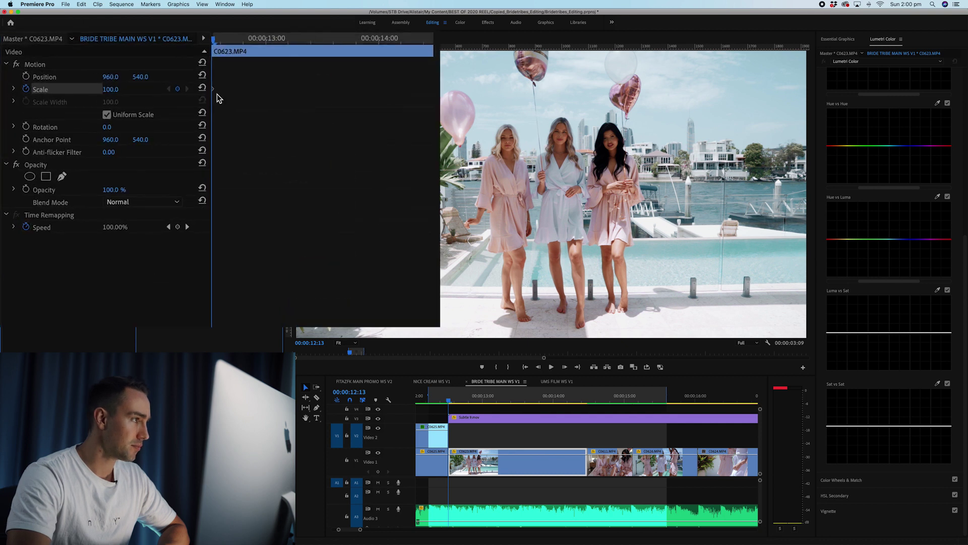
right_click(226, 96)
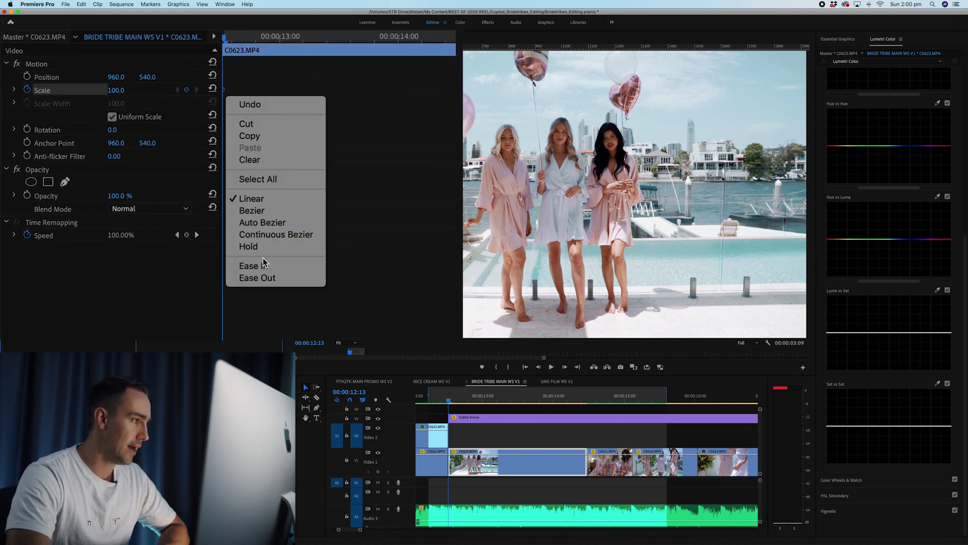
click(268, 278)
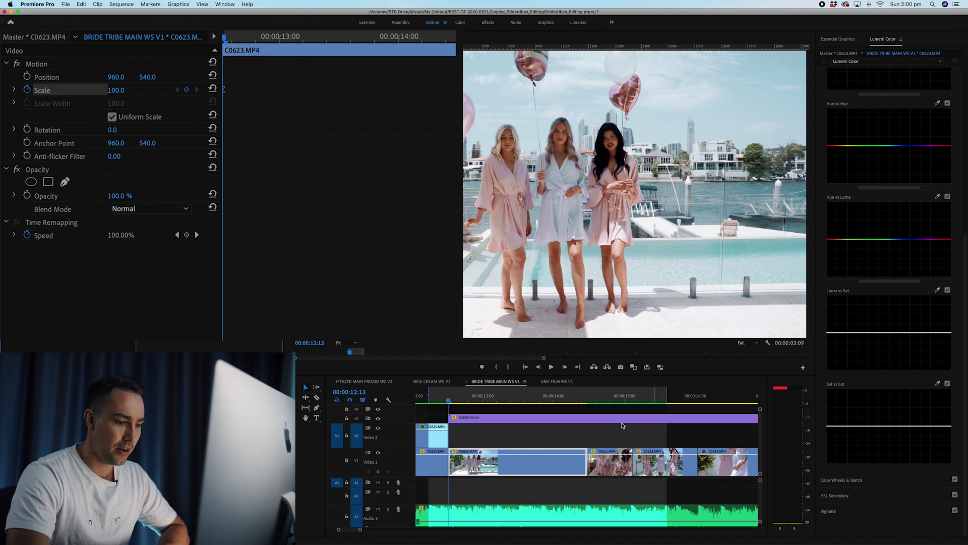
Add a Scale keyframe of 105 at the end of the C0623.MP4 clip, at 00:00:14:11
click(582, 397)
key(equal)
key(equal)
key(Right)
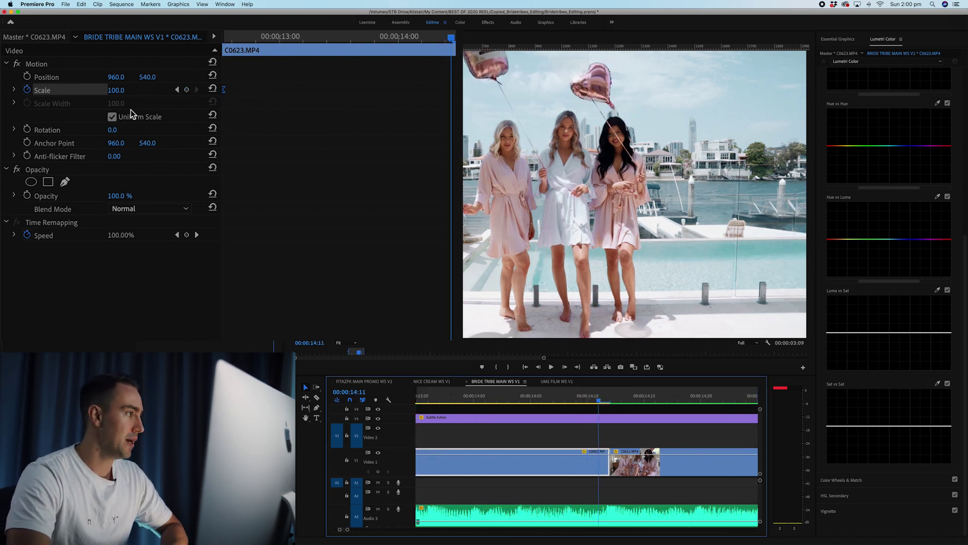
click(116, 90)
text(10)
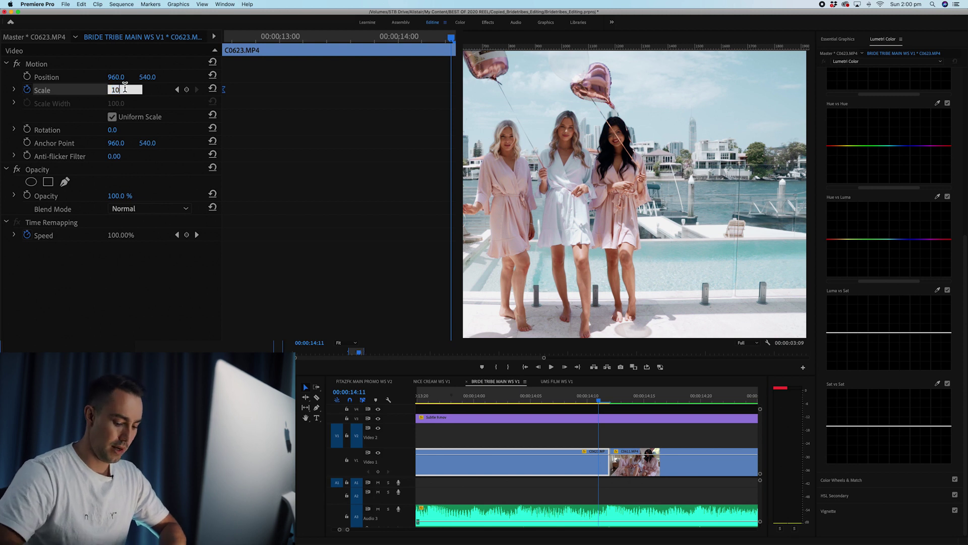
text(5)
key(Return)
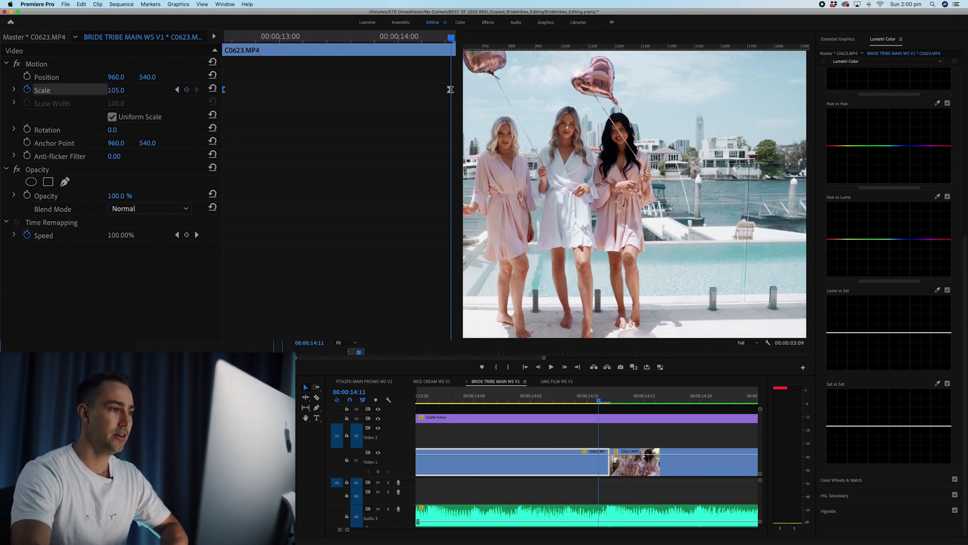
Expand and enlarge the Scale velocity graph and reshape its handles so the zoom starts slowly and accelerates sharply towards the end
click(15, 91)
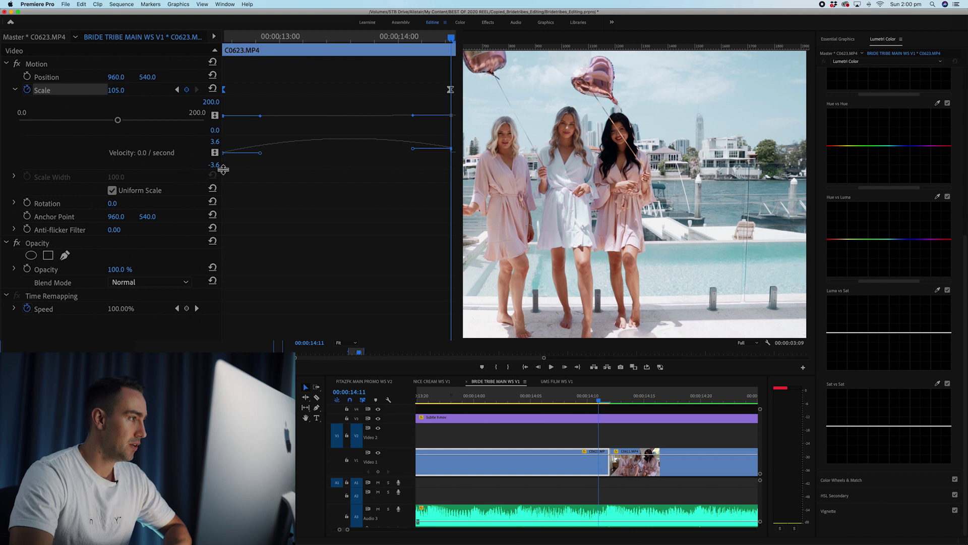
drag(226, 170, 230, 238)
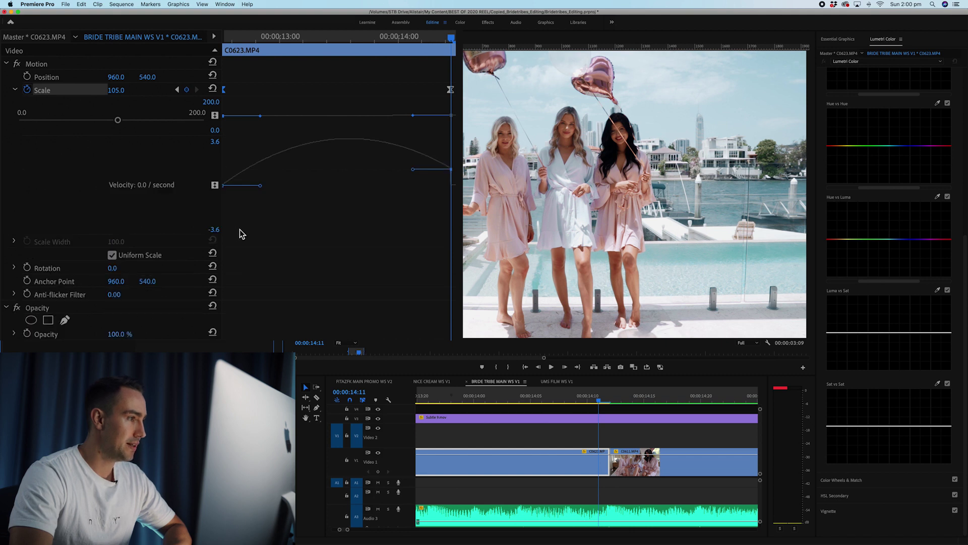
drag(599, 398, 511, 398)
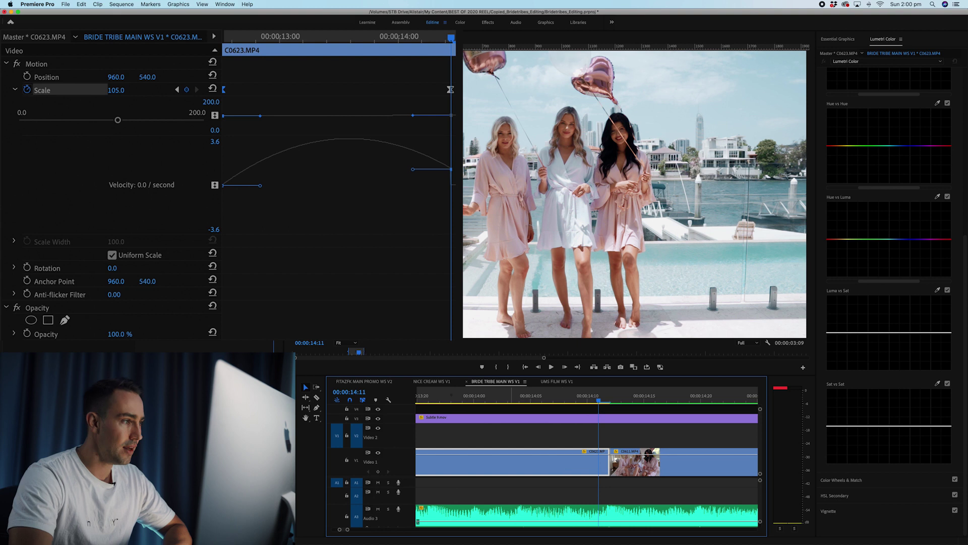
click(262, 187)
drag(262, 186, 345, 191)
mouse_move(451, 170)
mouse_down()
mouse_move(454, 181)
mouse_move(423, 180)
mouse_move(449, 181)
mouse_up()
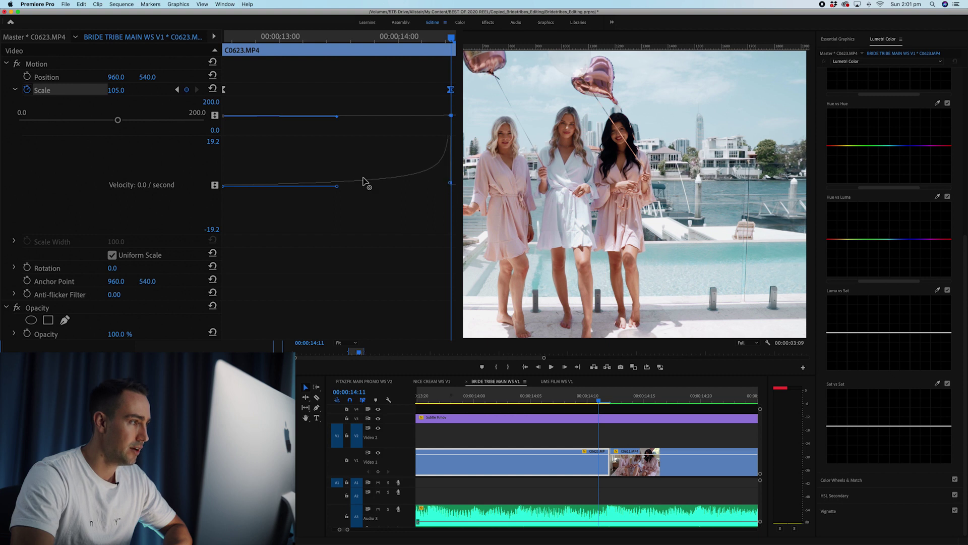
Scrub and play back the C0623.MP4 clip of the three women to review the eased Scale zoom into the next clip
mouse_move(273, 38)
mouse_down()
mouse_move(245, 41)
mouse_move(275, 43)
mouse_up()
drag(305, 53, 433, 82)
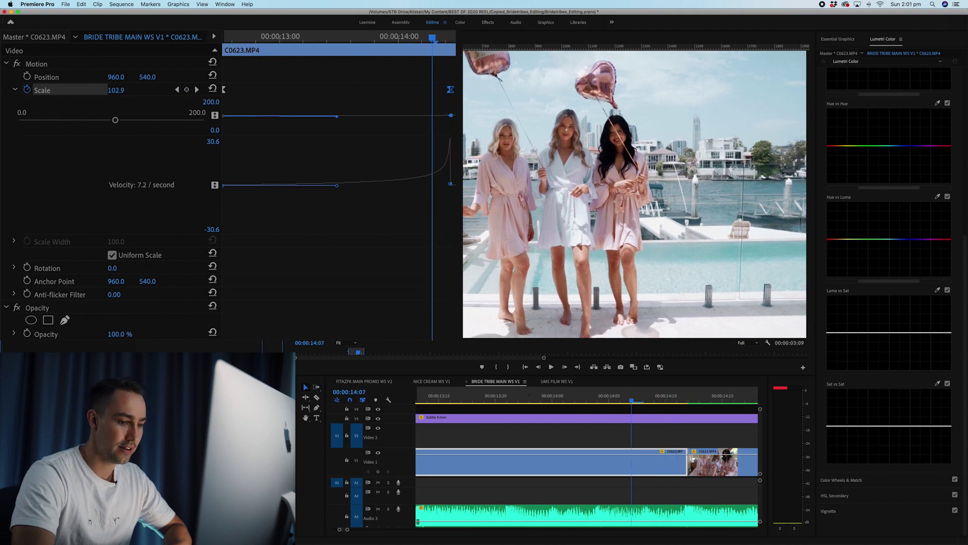
click(638, 400)
key(minus)
key(minus)
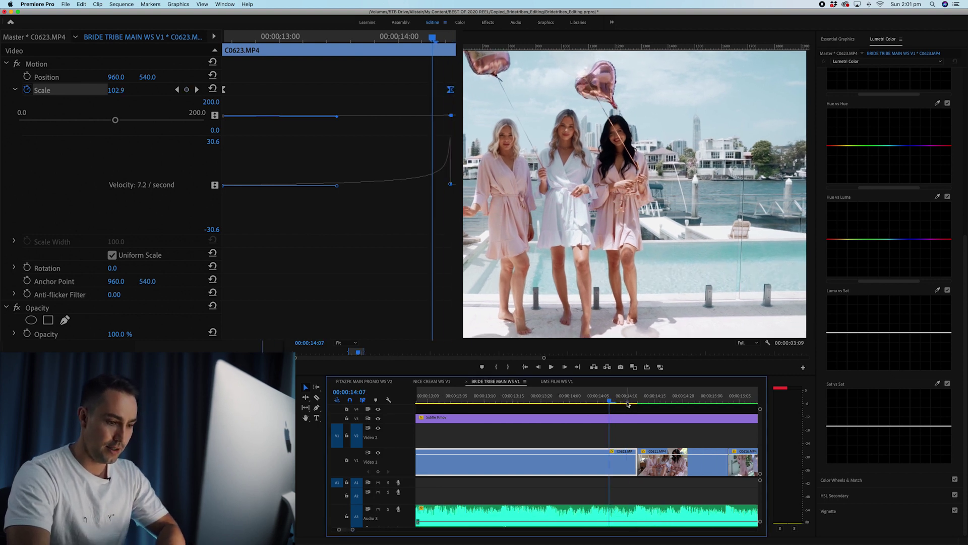
click(578, 401)
key(space)
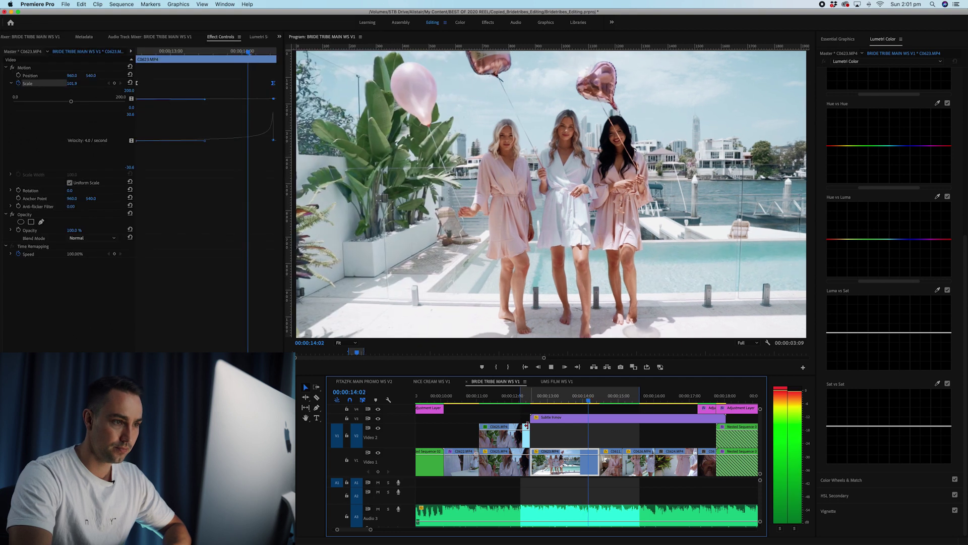
click(556, 397)
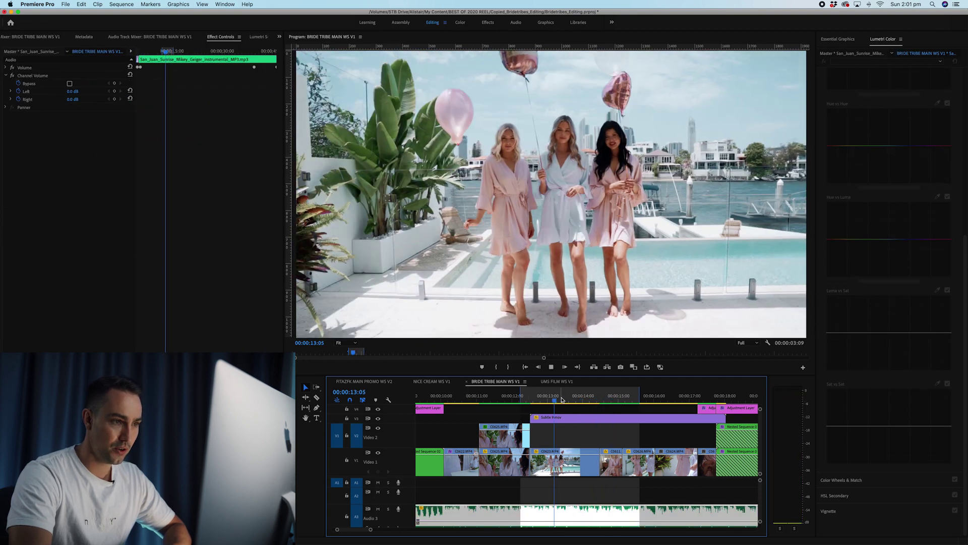
key(space)
drag(608, 400, 595, 401)
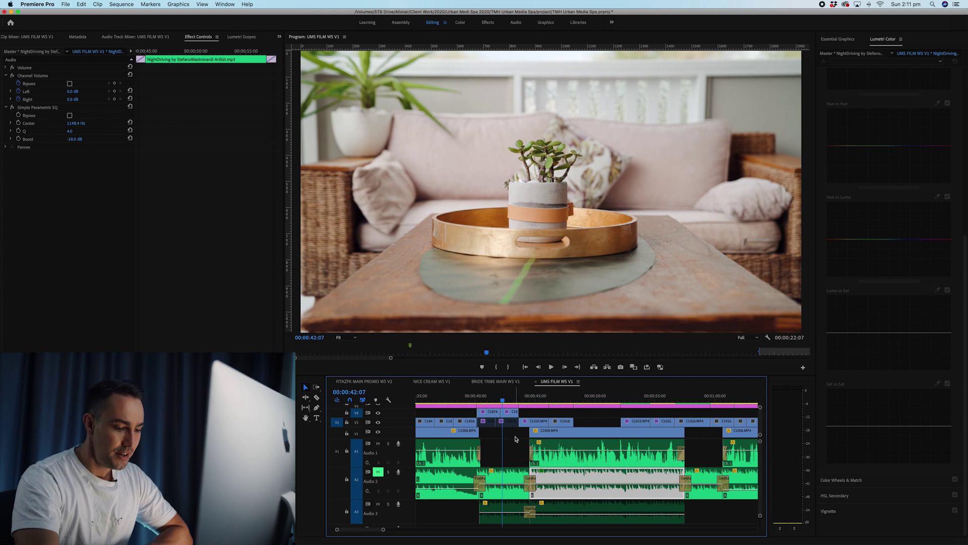
On the NightDriving music clip beneath the voiceover, add a Simple Parametric EQ Boost keyframe of 0 dB at 00:00:45:21
click(542, 455)
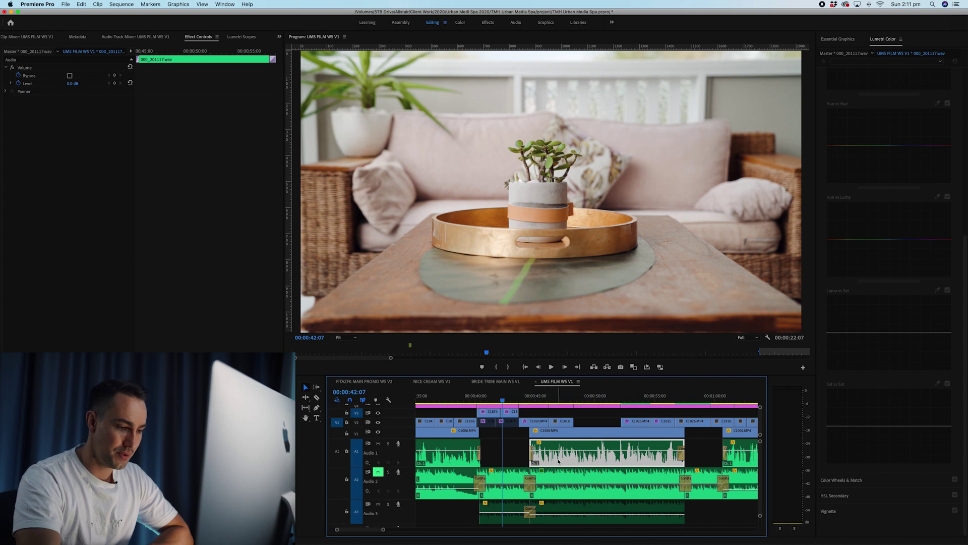
drag(504, 400, 546, 401)
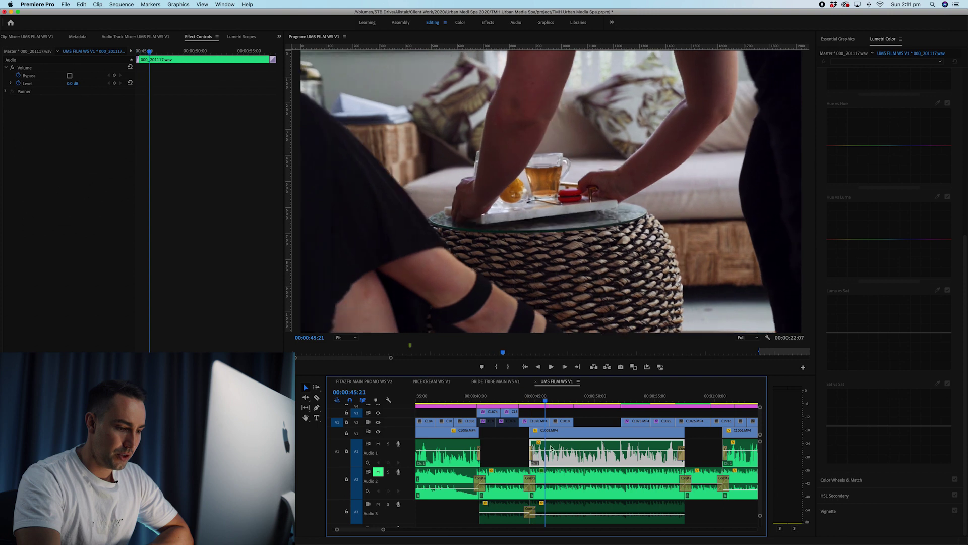
click(559, 474)
click(54, 108)
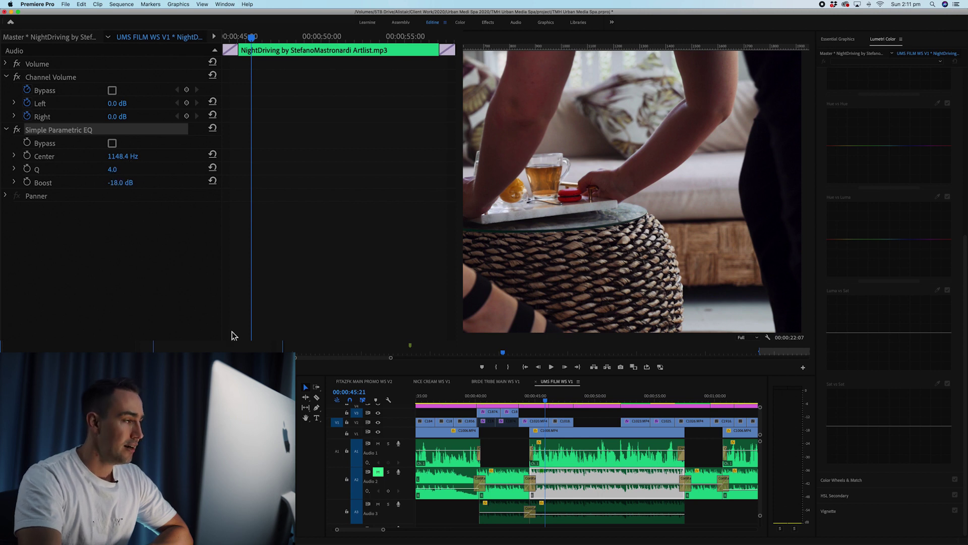
click(27, 183)
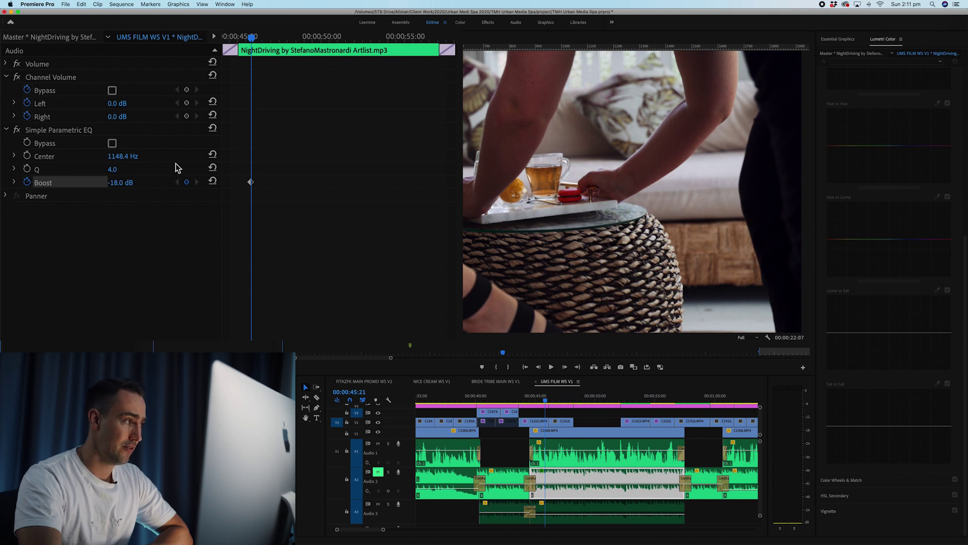
click(120, 183)
text(0)
key(Return)
Try a second Boost keyframe of -18 dB on the music clip at 00:00:46:12 and scrub back over the change
drag(250, 40, 262, 38)
click(121, 182)
text(-18)
key(Return)
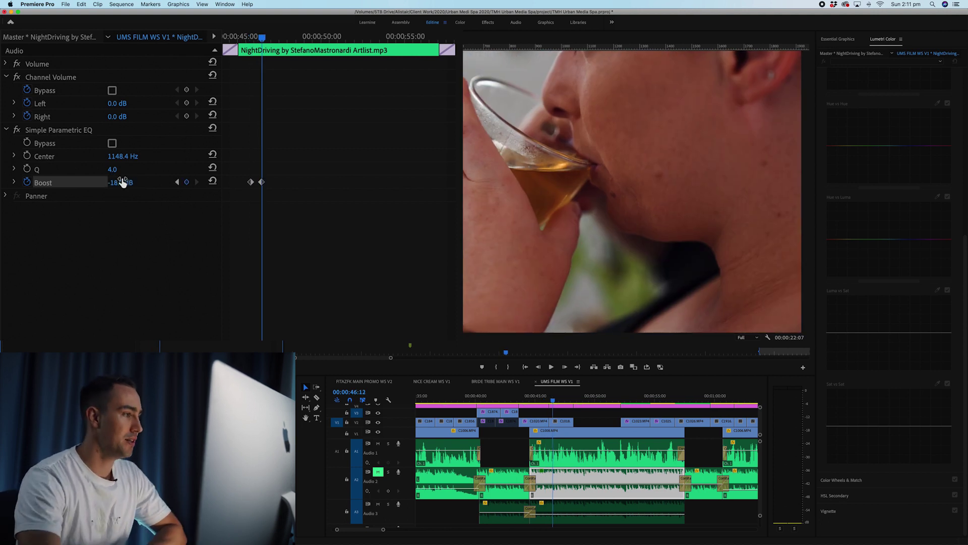
mouse_move(255, 38)
mouse_down()
mouse_move(273, 40)
mouse_move(255, 38)
mouse_up()
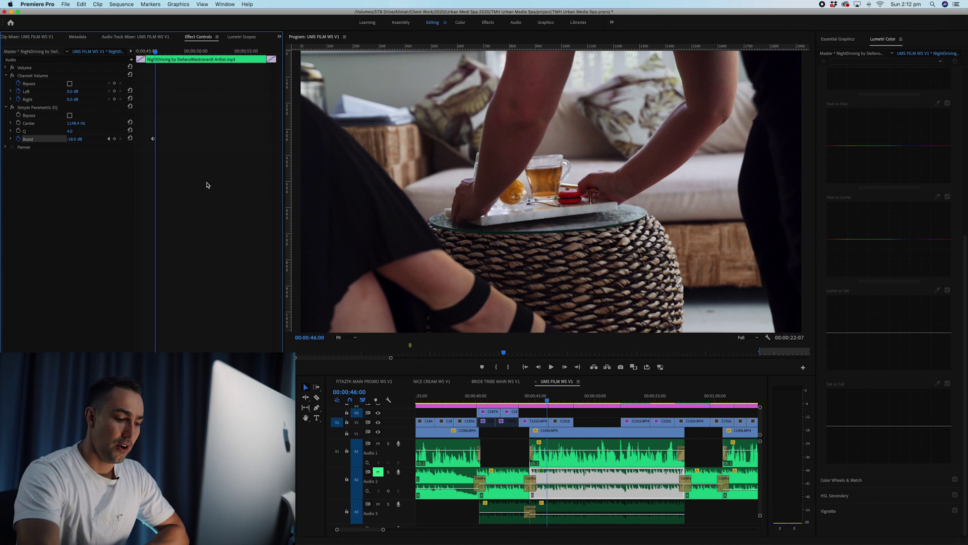
Enable the two NightDriving music clips on Audio 3 and disable the two matching clips above them on Audio 2
drag(704, 517, 505, 514)
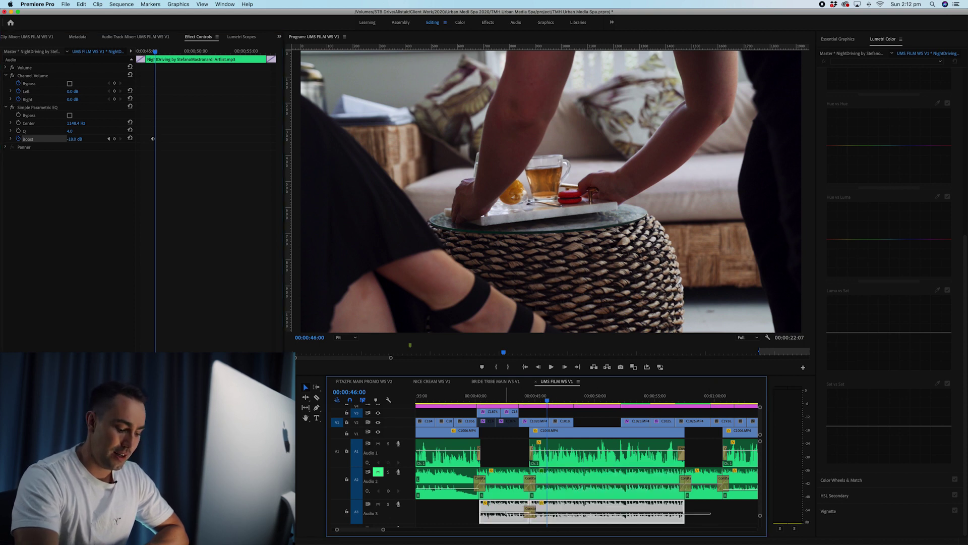
click(579, 496)
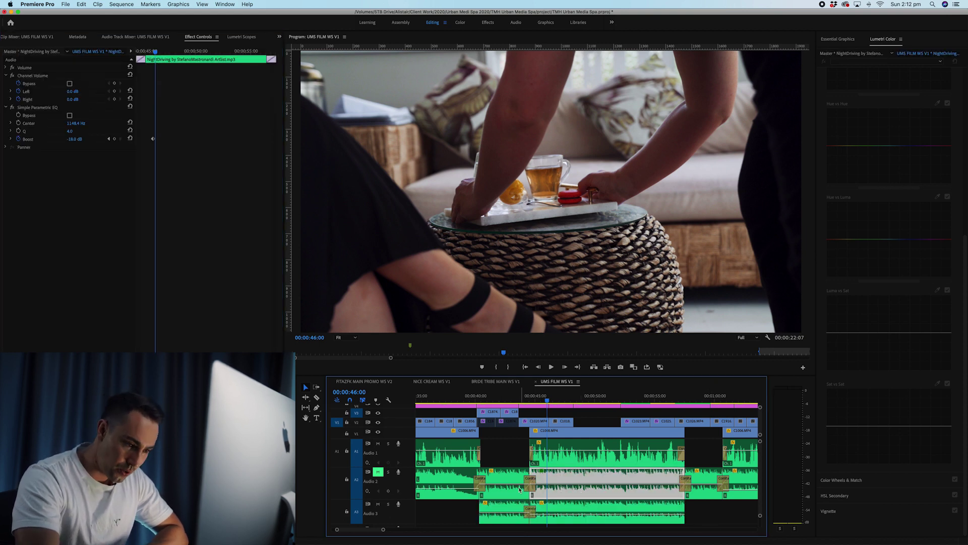
click(511, 489)
key(shift+super+e)
click(560, 490)
key(shift+super+e)
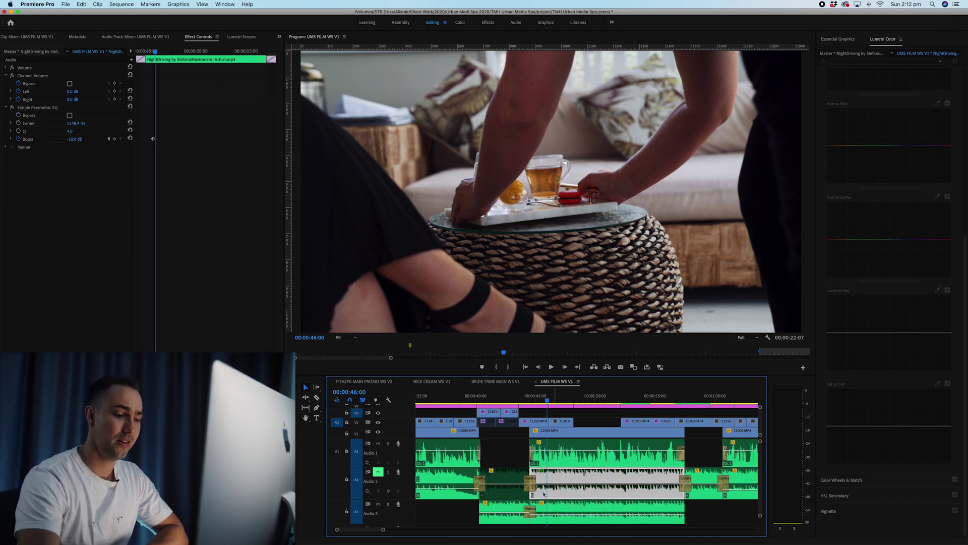
Play the sequence from 00:00:42:13 across the crossfade between the two Audio 3 music clips to hear the EQ transition
click(504, 402)
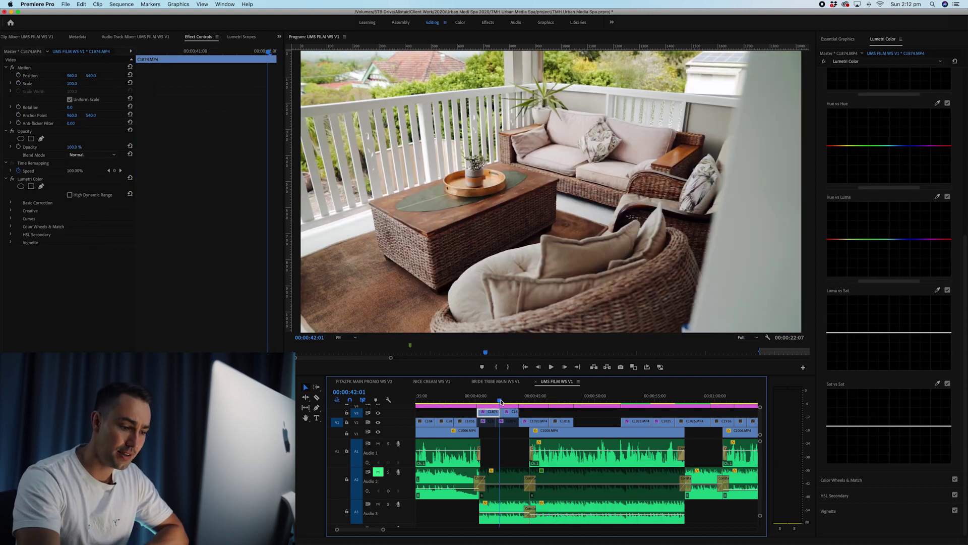
click(506, 402)
click(518, 514)
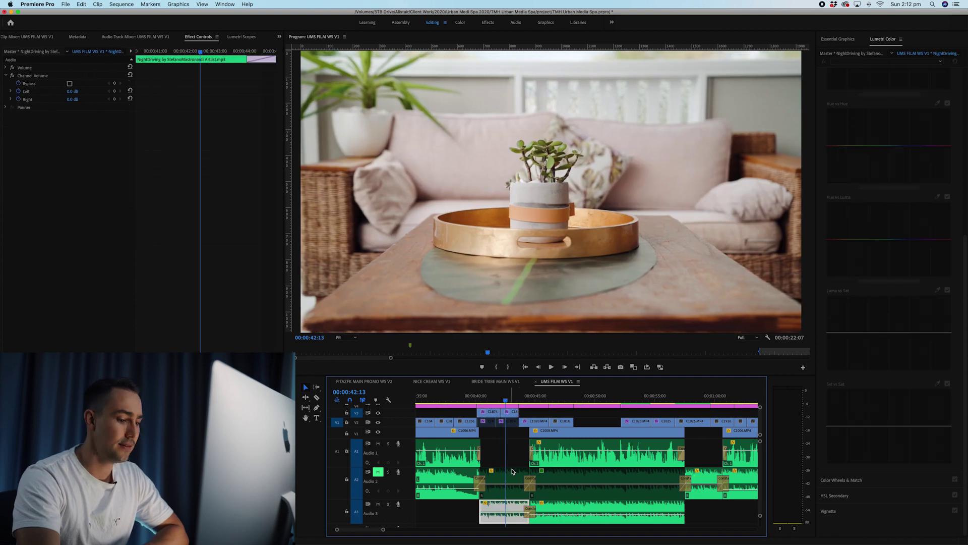
key(space)
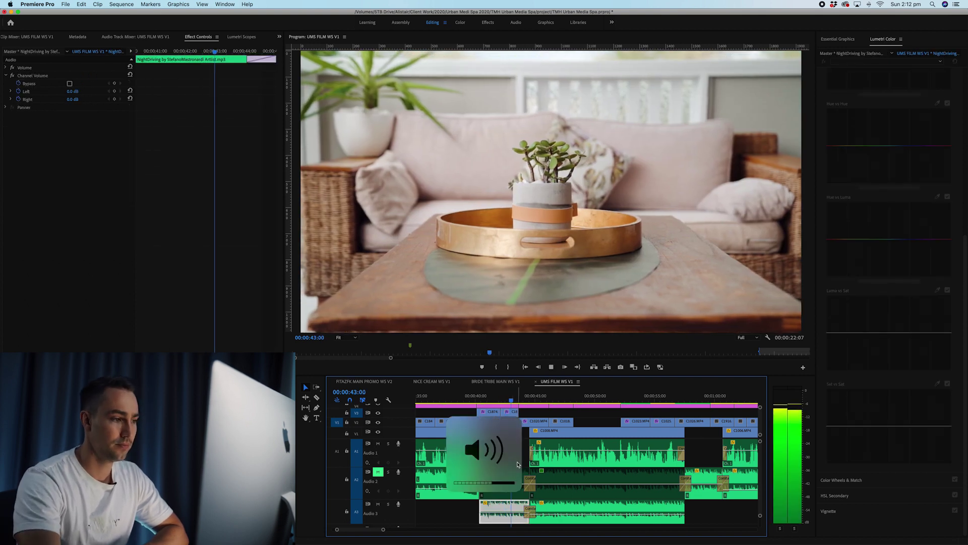
click(565, 515)
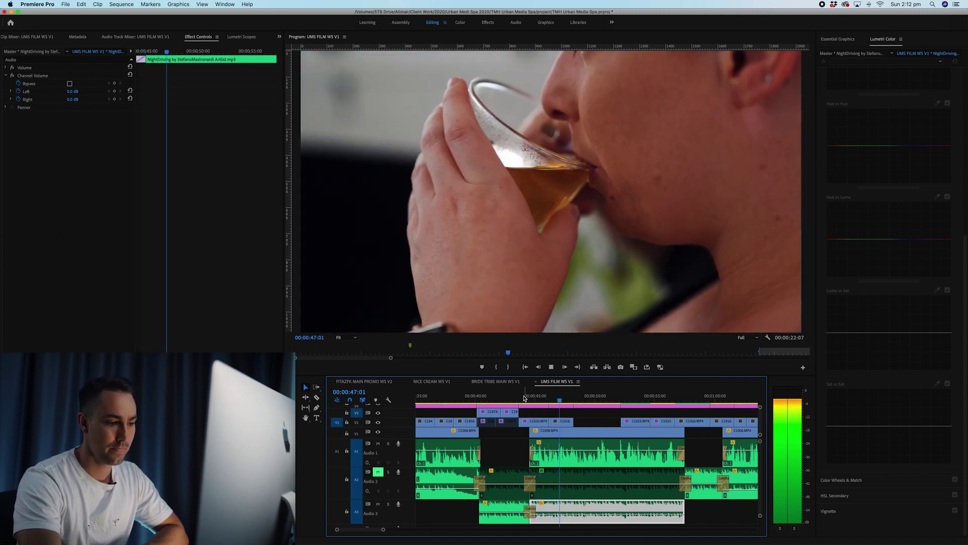
click(512, 400)
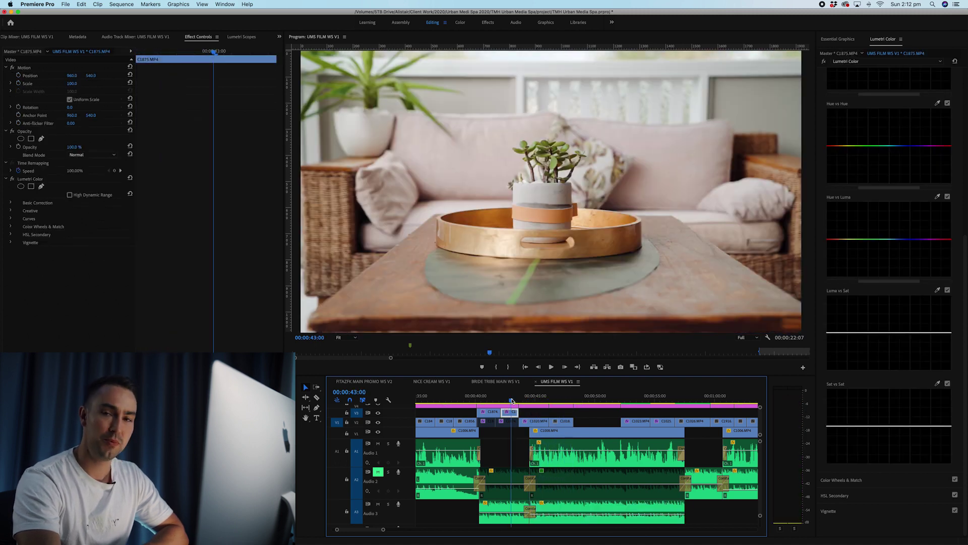
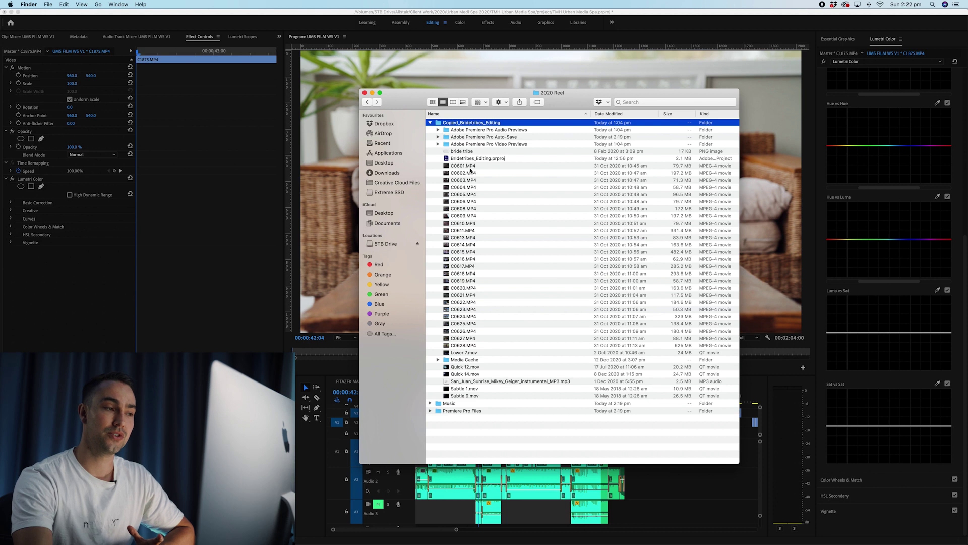
In Finder, look through the collected video clips and overlay files in the Copied_Bridetribes_Editing folder, and collapse the folder
click(472, 166)
click(468, 216)
click(470, 310)
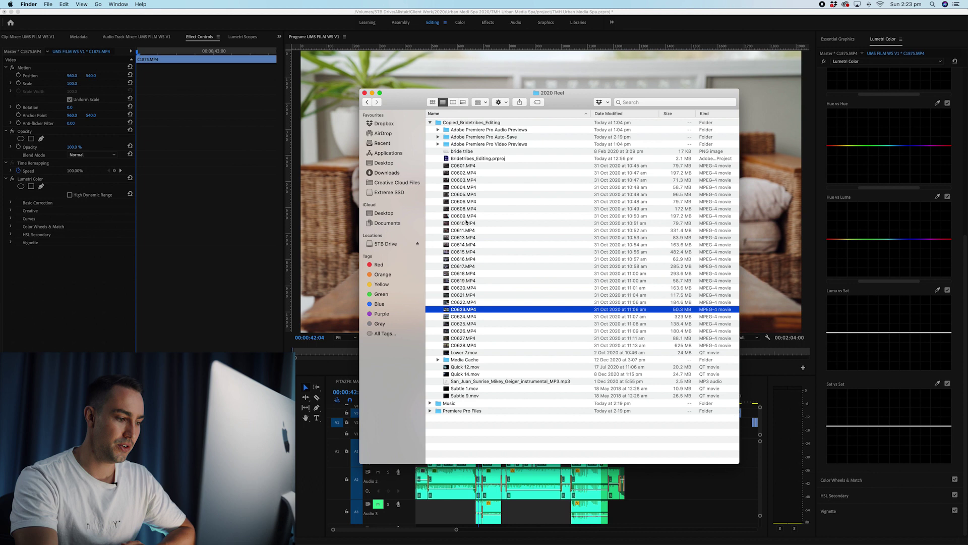
click(469, 375)
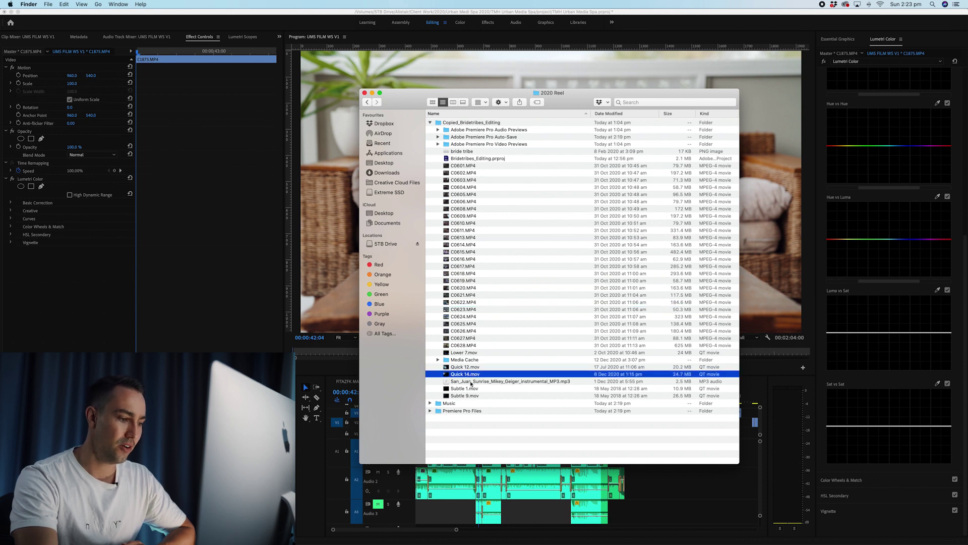
click(470, 389)
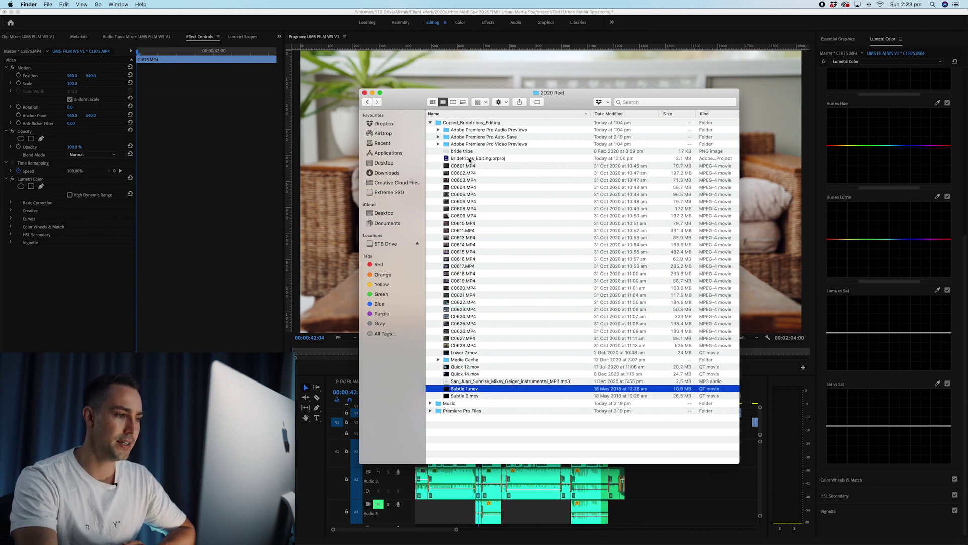
click(430, 123)
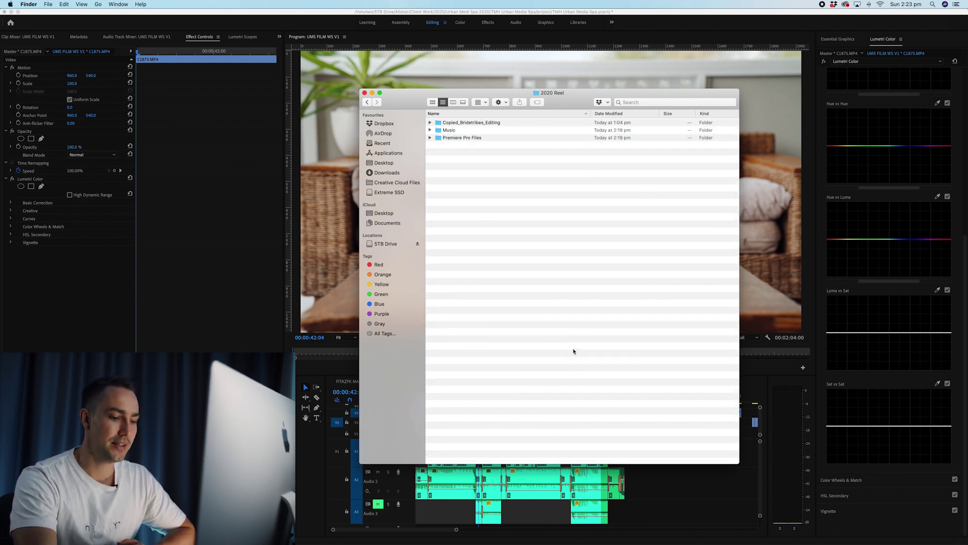
Switch back to Premiere Pro, open the NICE CREAM WS V1 sequence with its whole timeline in view, and place the playhead at 00:00:32:11
click(658, 473)
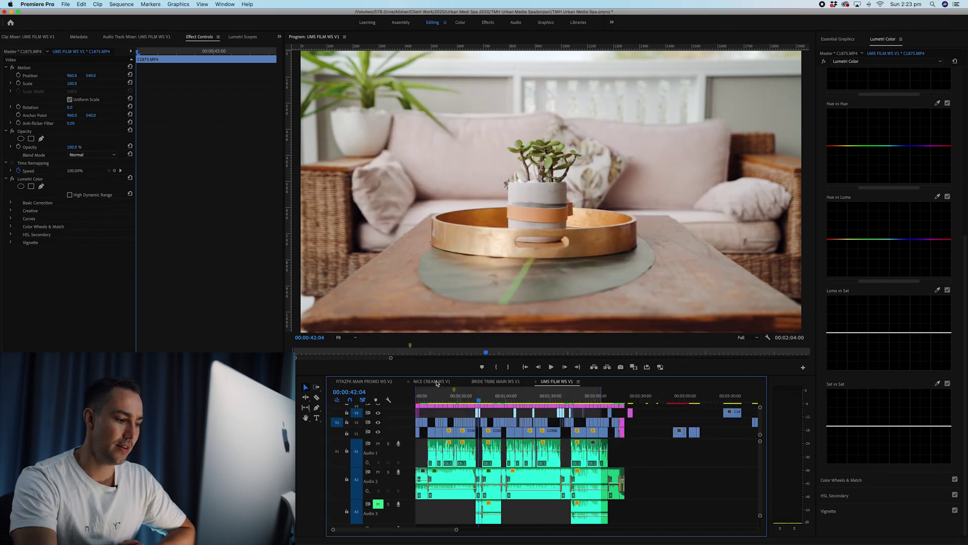
click(437, 381)
key(backslash)
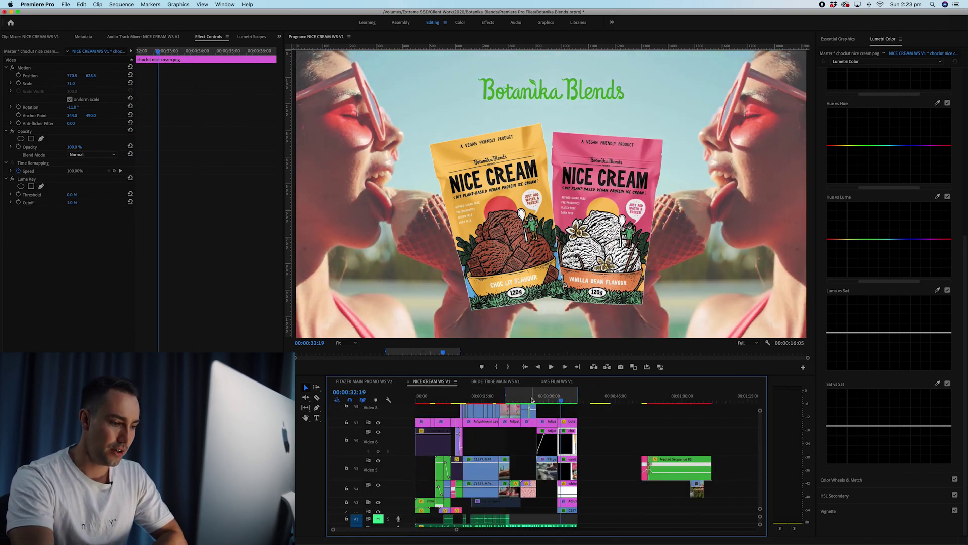
key(minus)
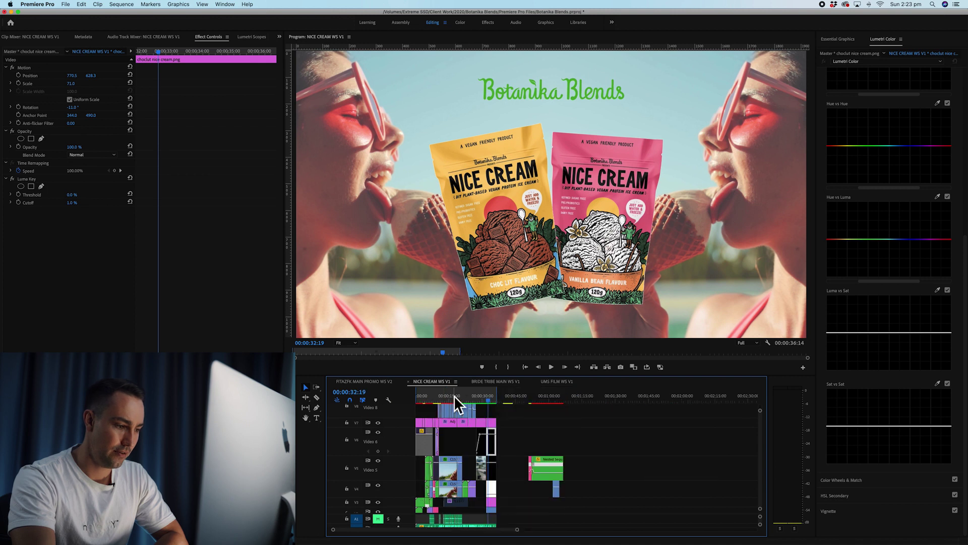
drag(426, 395, 410, 397)
drag(476, 396, 488, 396)
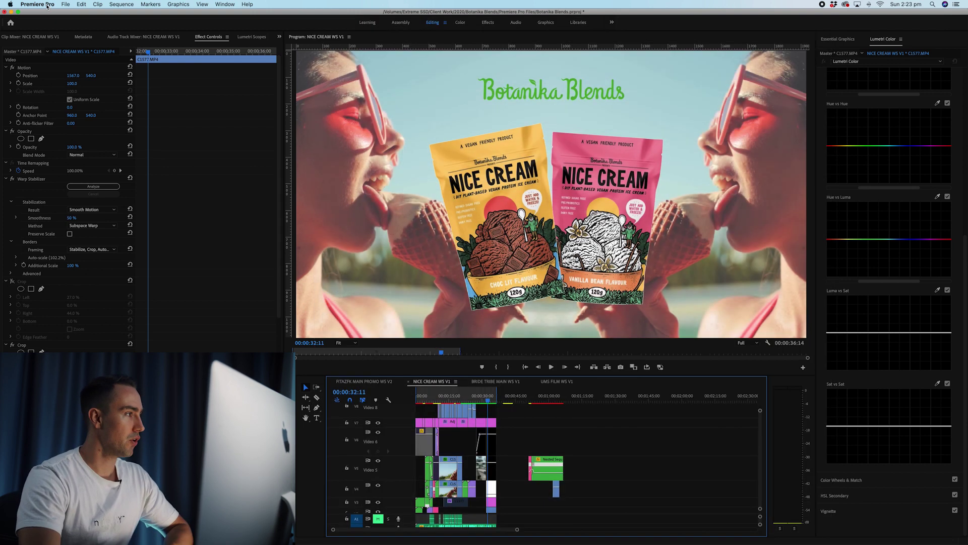
Open the Project Manager and mark the NICE CREAM WS V1 sequence for collection
click(50, 7)
click(66, 4)
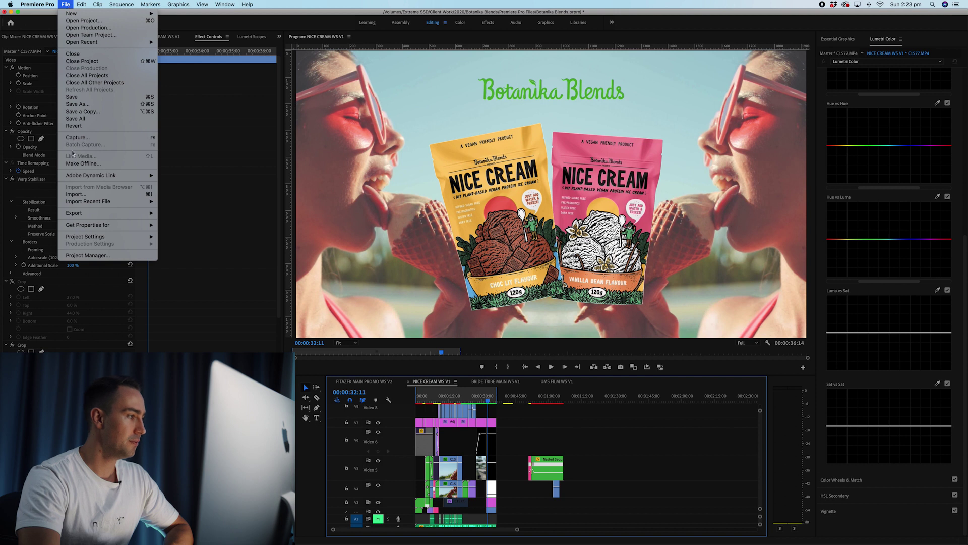
click(101, 257)
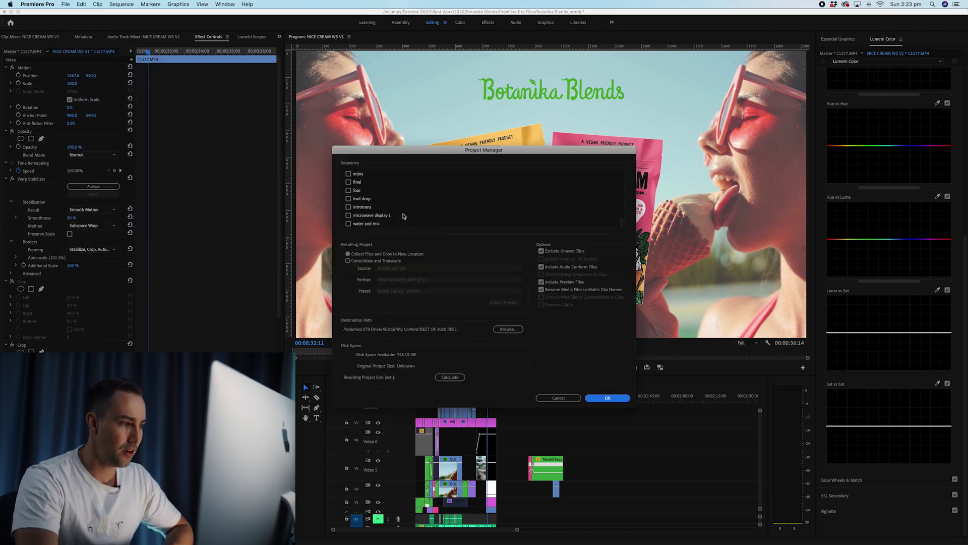
scroll(403, 216, up, 5)
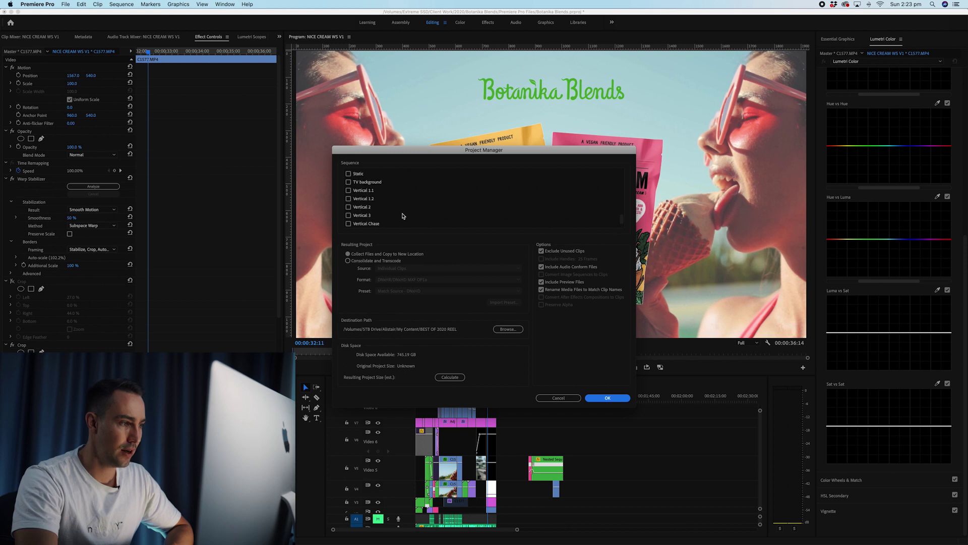
scroll(403, 216, up, 5)
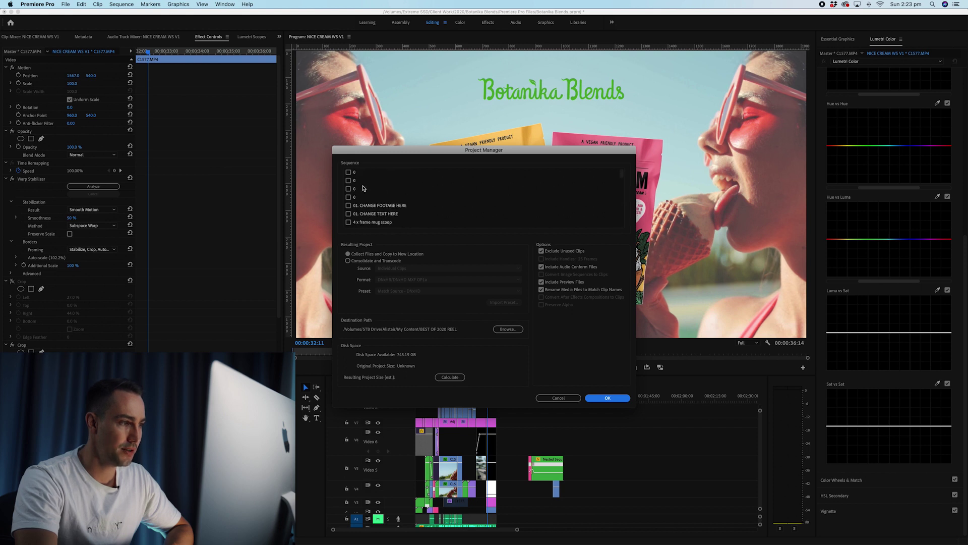
scroll(361, 185, down, 3)
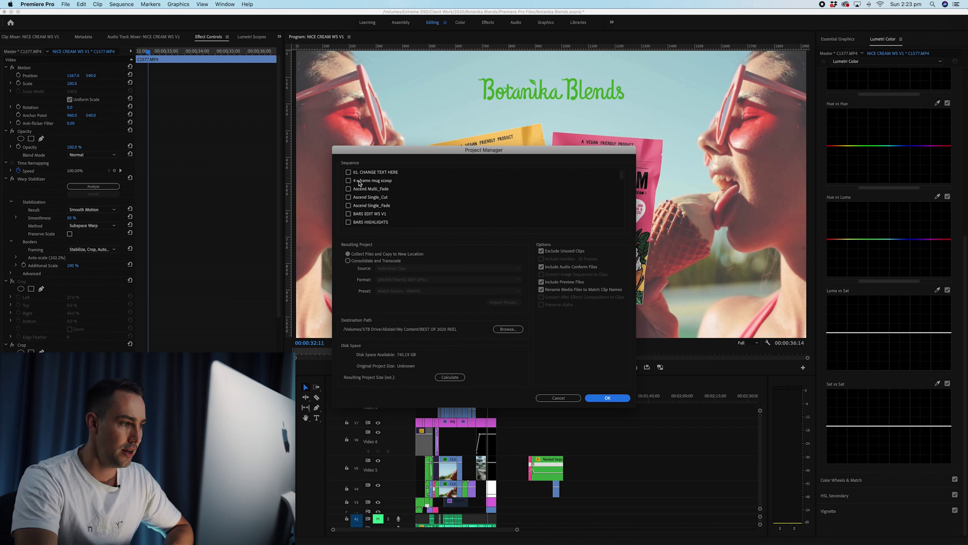
scroll(360, 185, down, 2)
drag(518, 154, 270, 186)
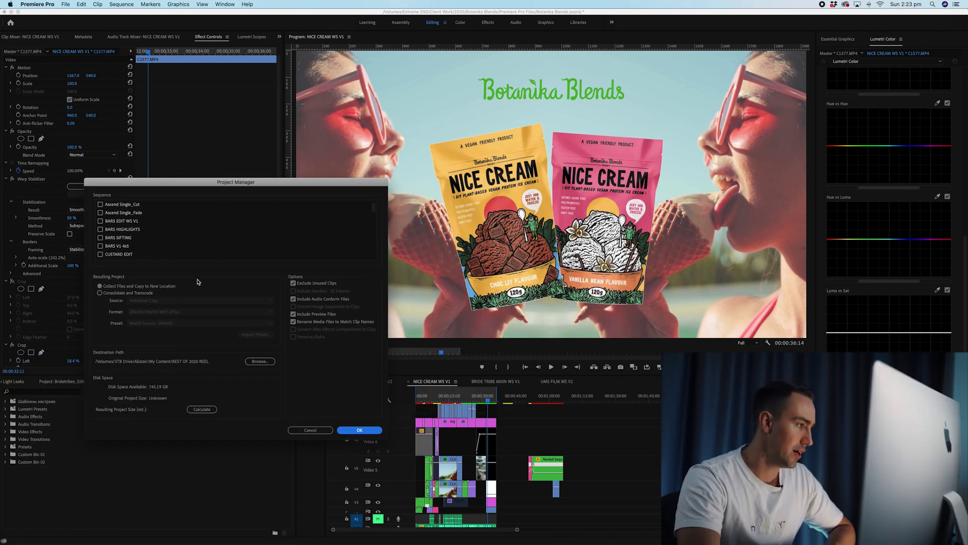
scroll(121, 230, down, 3)
scroll(121, 230, down, 5)
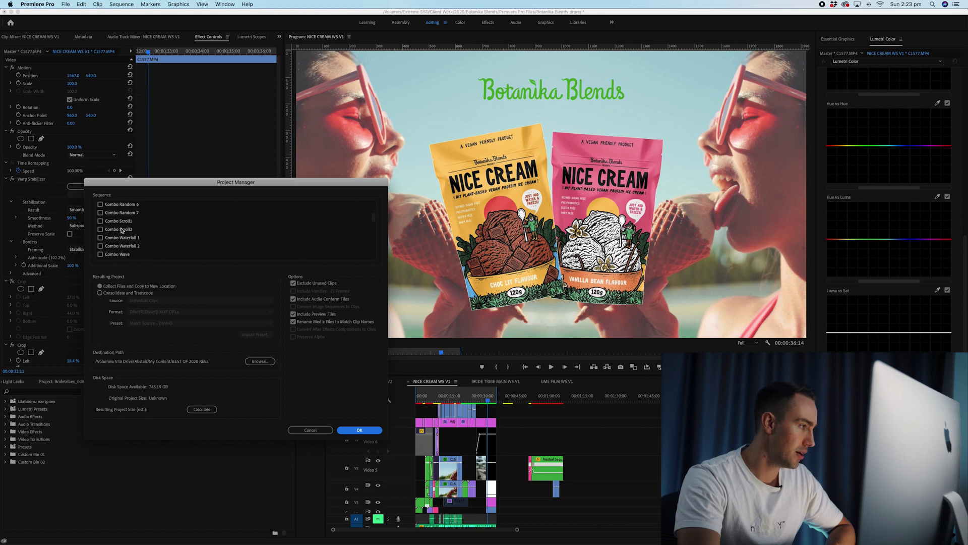
scroll(121, 230, down, 5)
click(100, 221)
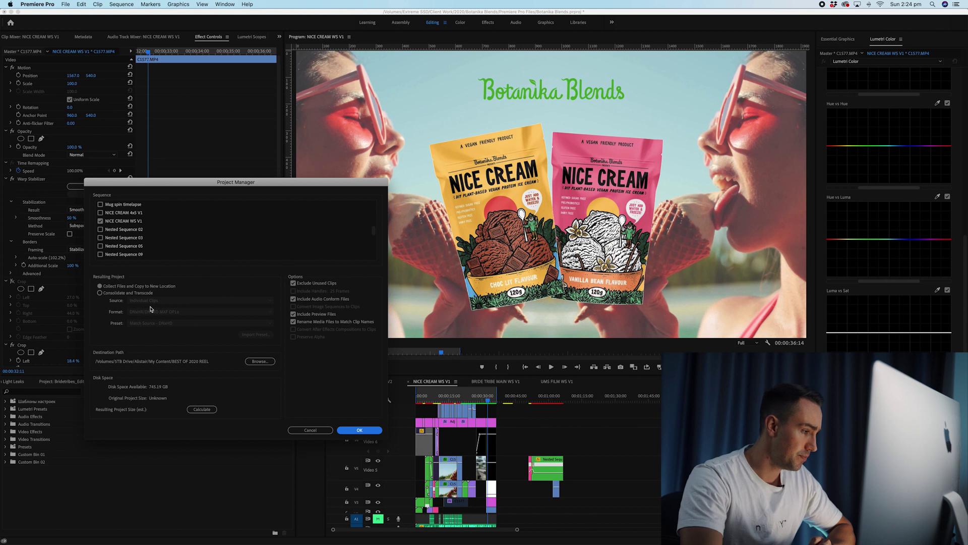
Collect the sequence's files into the 2020 Reel folder after calculating the resulting project size, agreeing to save the project
click(260, 361)
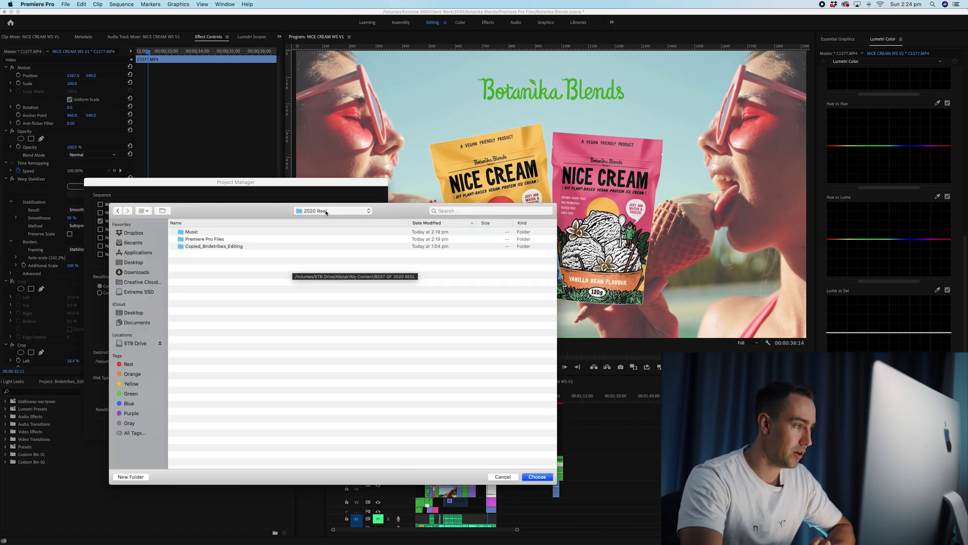
click(537, 477)
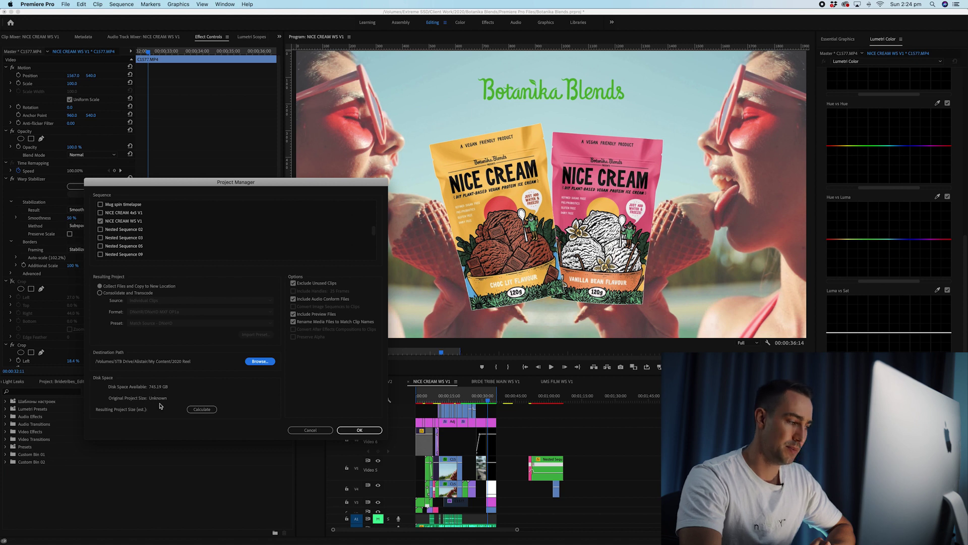
click(202, 410)
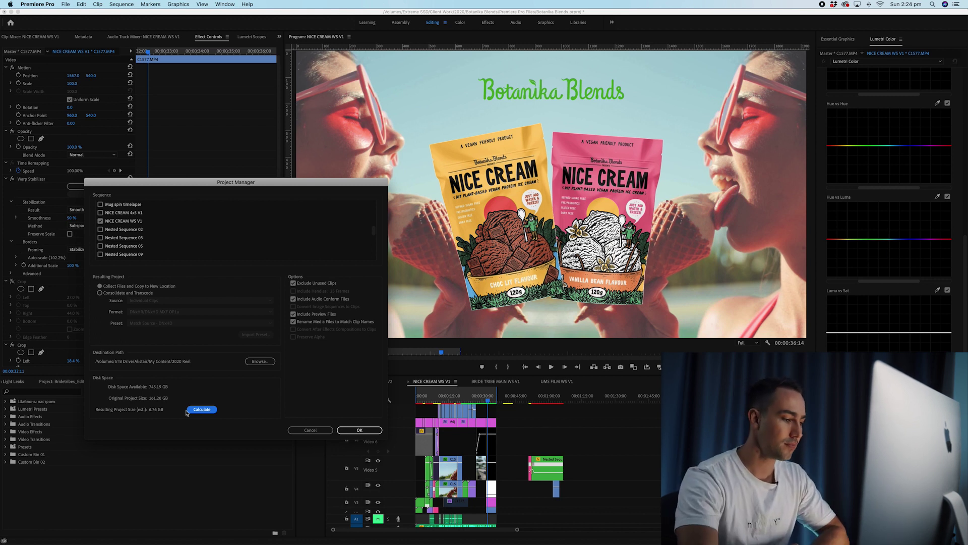
click(359, 430)
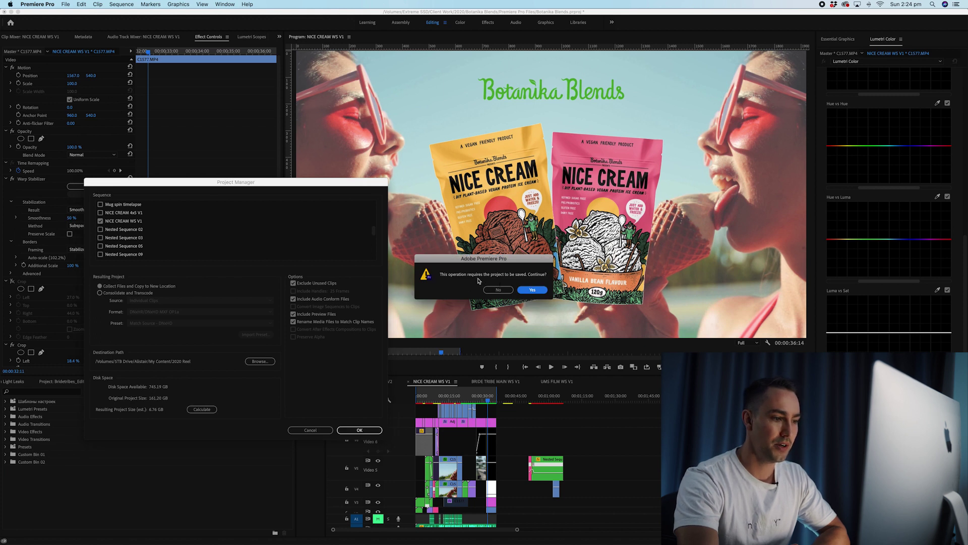
click(531, 291)
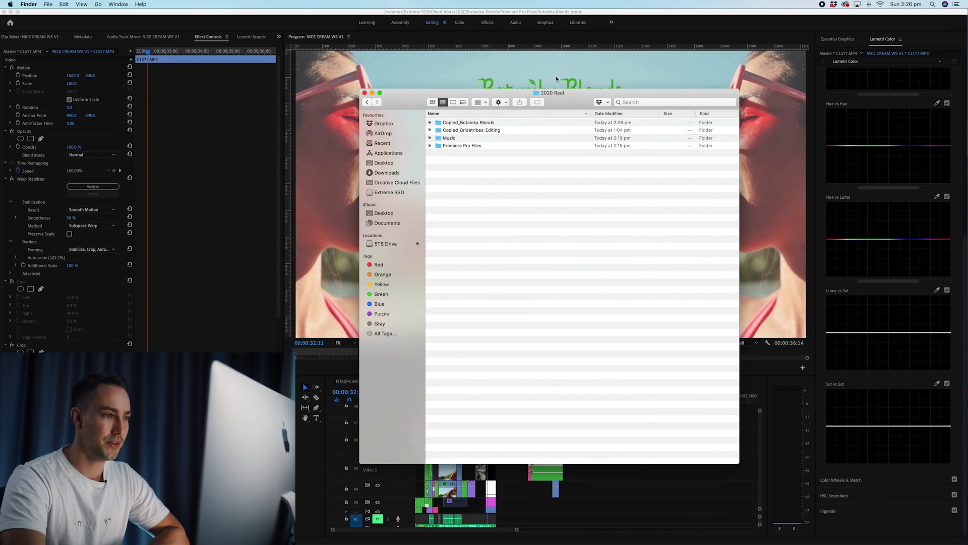
In Finder, expand the Copied_Botanika Blends folder and look through its collected video clips and Botanika Blends.prproj
click(492, 131)
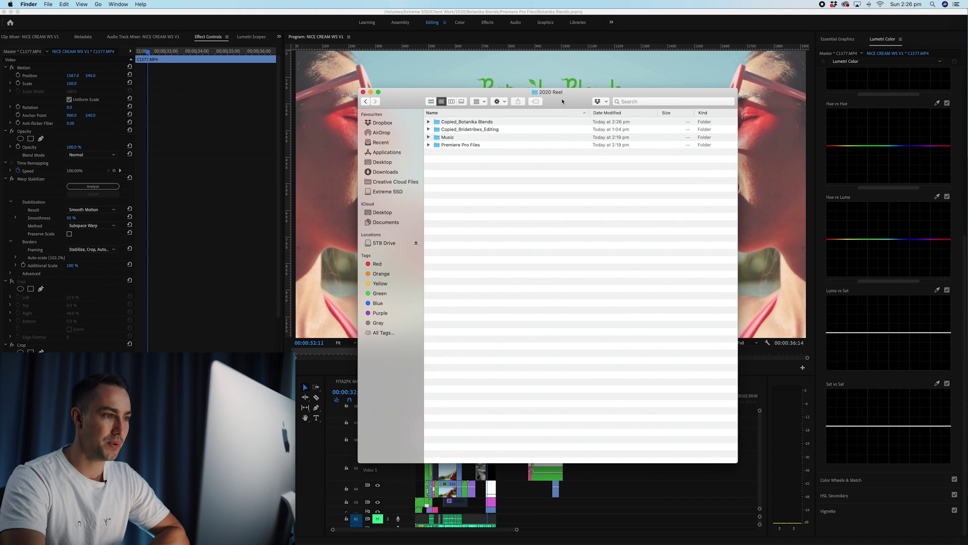
click(461, 121)
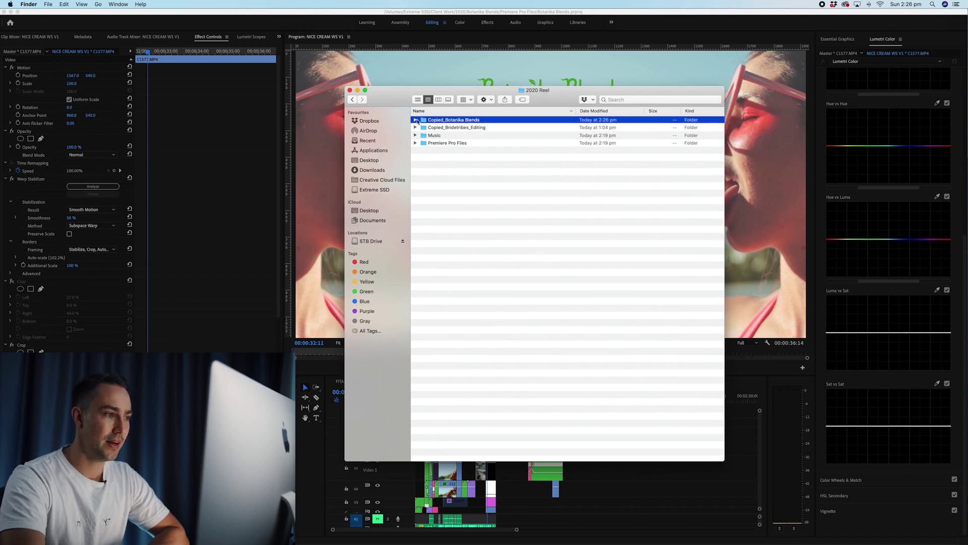
click(415, 120)
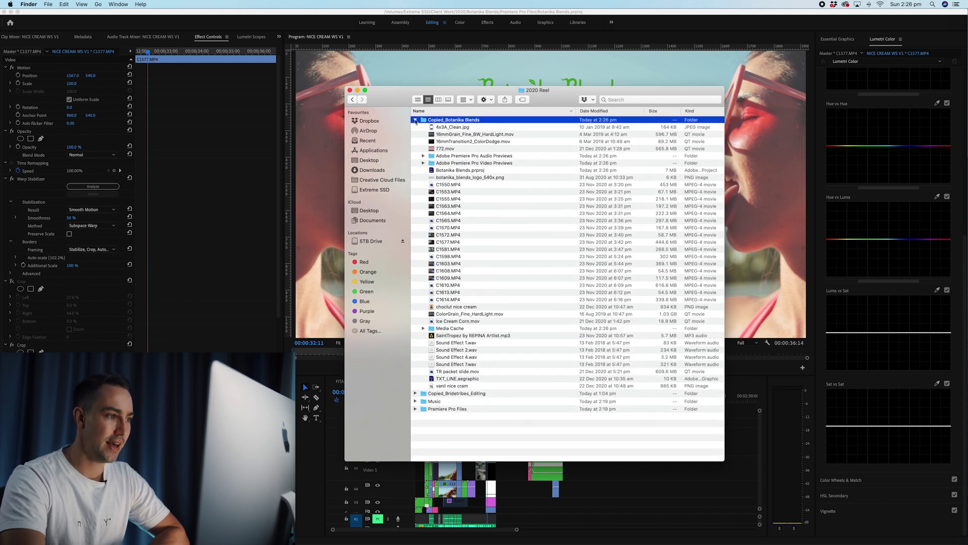
click(457, 185)
click(455, 242)
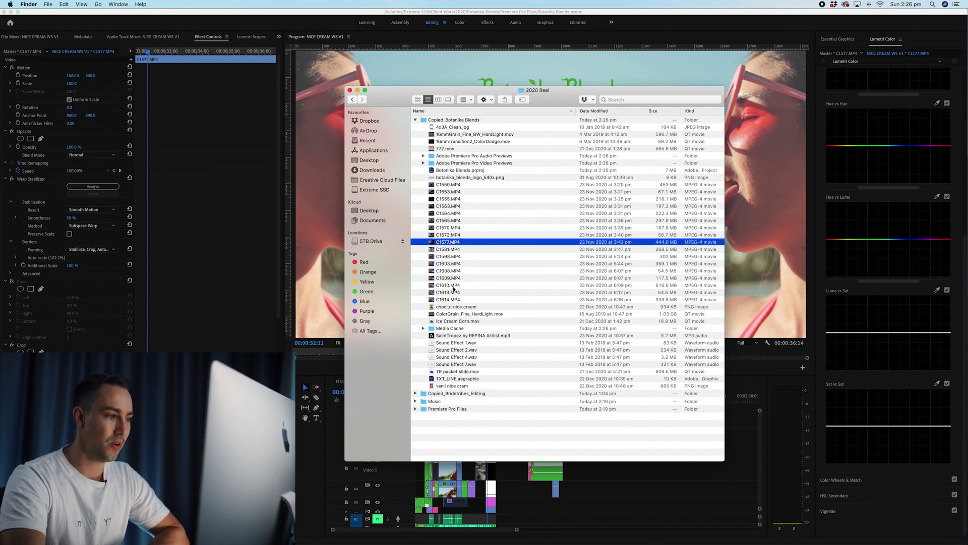
click(453, 286)
click(459, 170)
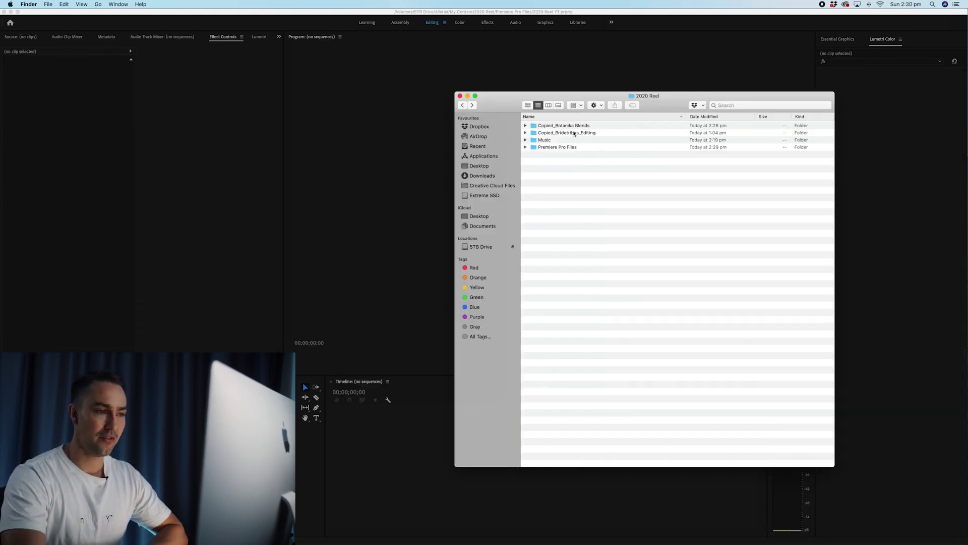
Expand the Premiere Pro Files folder and open the 2020 Reel YT.prproj project in Premiere Pro
click(574, 132)
click(575, 127)
click(567, 133)
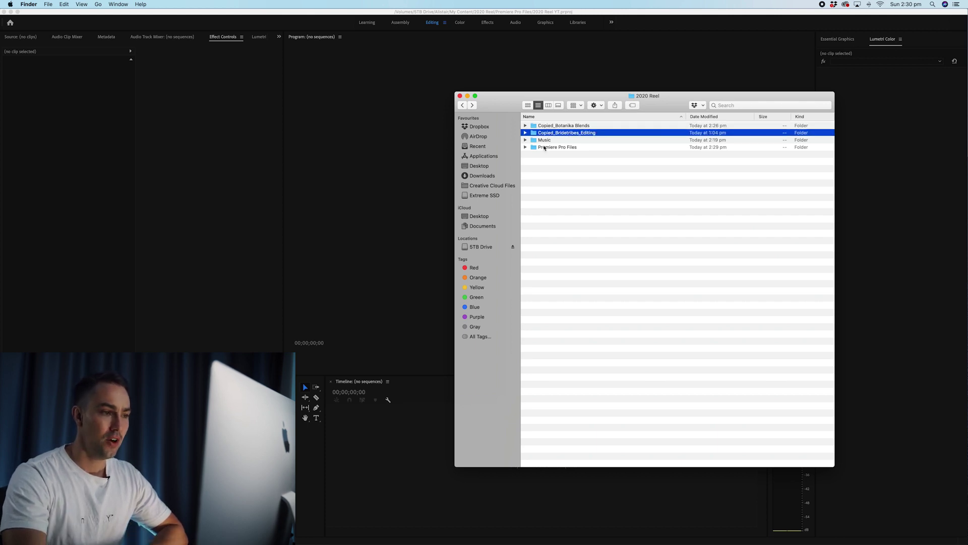
click(525, 147)
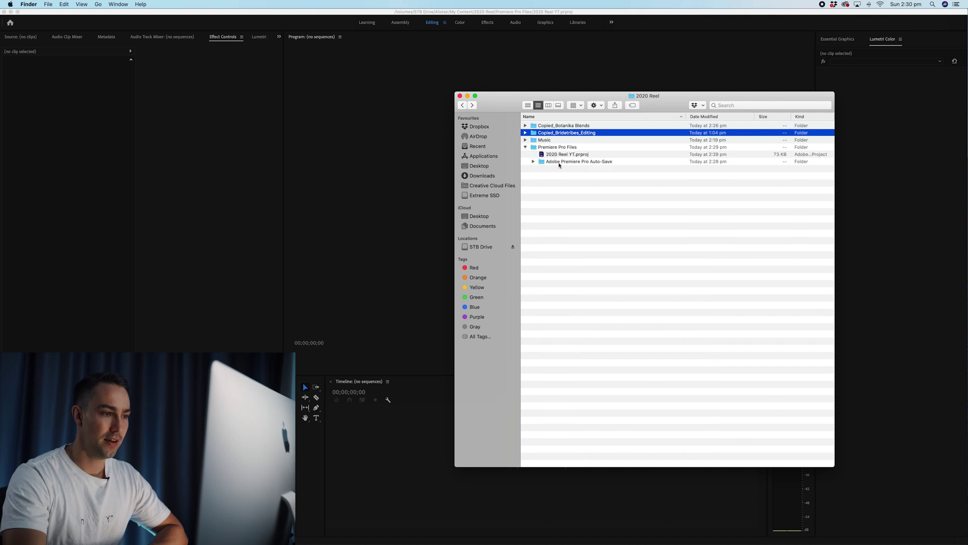
double_click(564, 156)
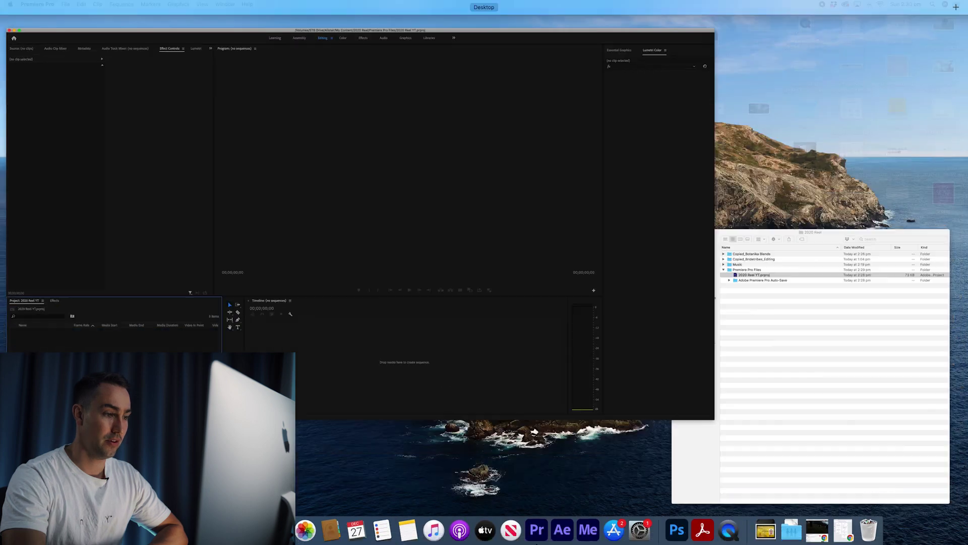
Return to Finder and bring Botanika Blends.prproj from the Copied_Botanika Blends folder into the open 2020 Reel YT project
key(ctrl+Up)
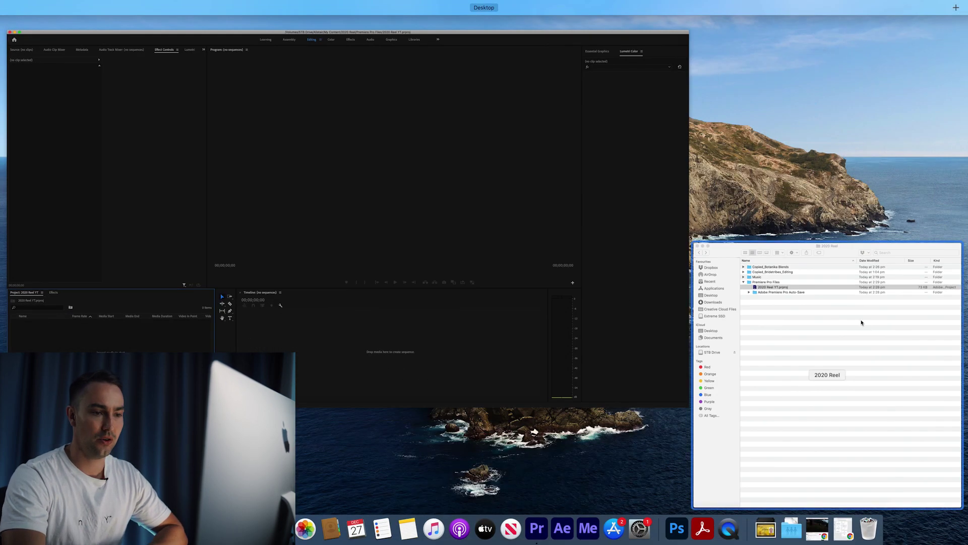
click(861, 320)
click(526, 126)
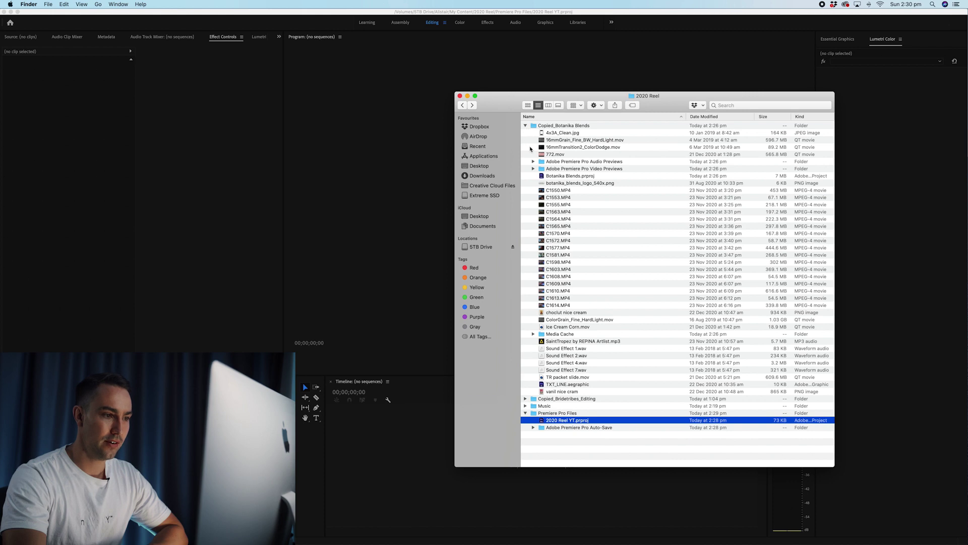
click(575, 175)
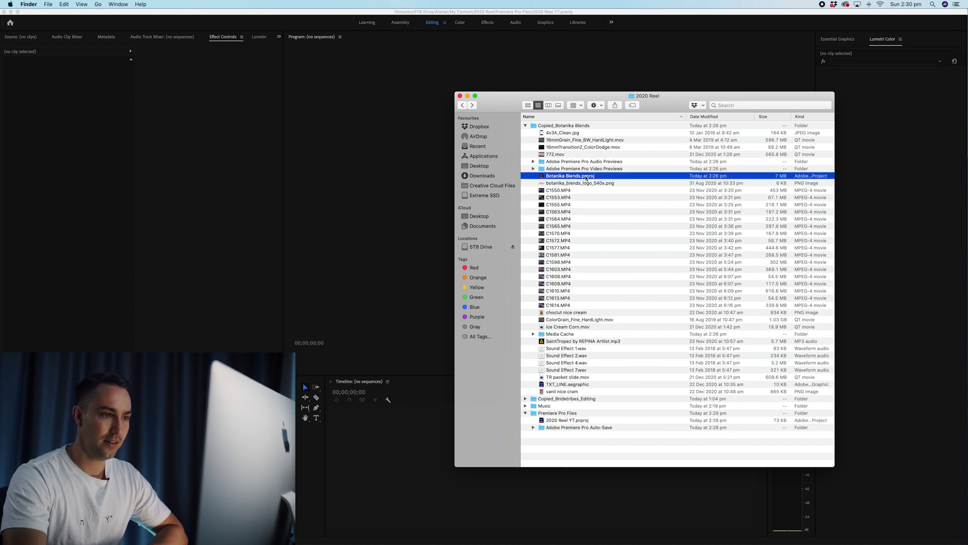
drag(570, 173, 242, 394)
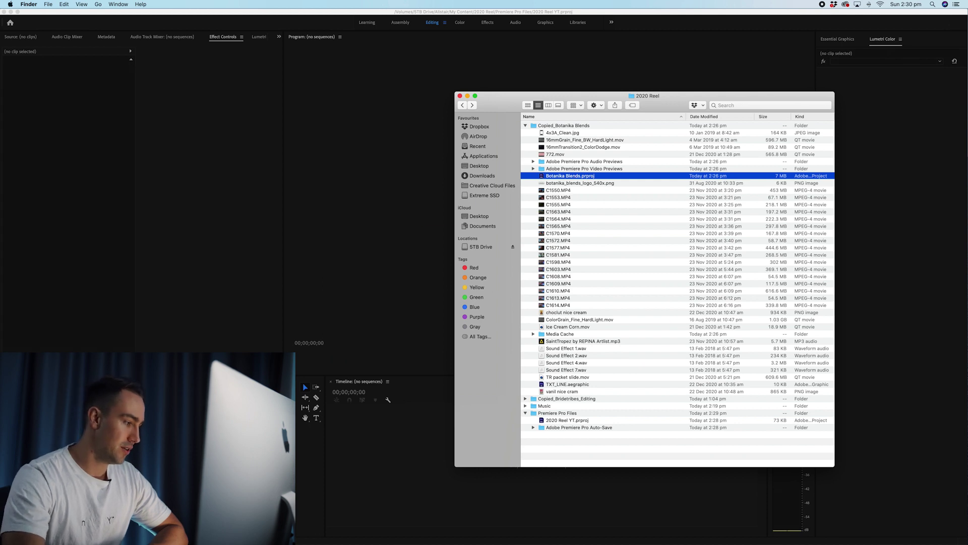
Import only selected sequences from Botanika Blends, choosing NICE CREAM WS V1 in the NC SEQUENCES folder
click(438, 269)
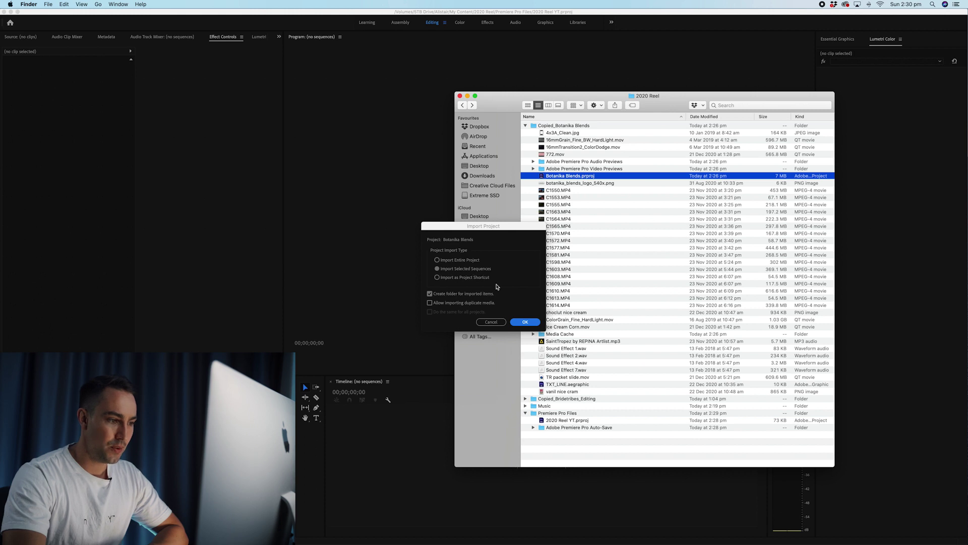
click(526, 323)
click(526, 322)
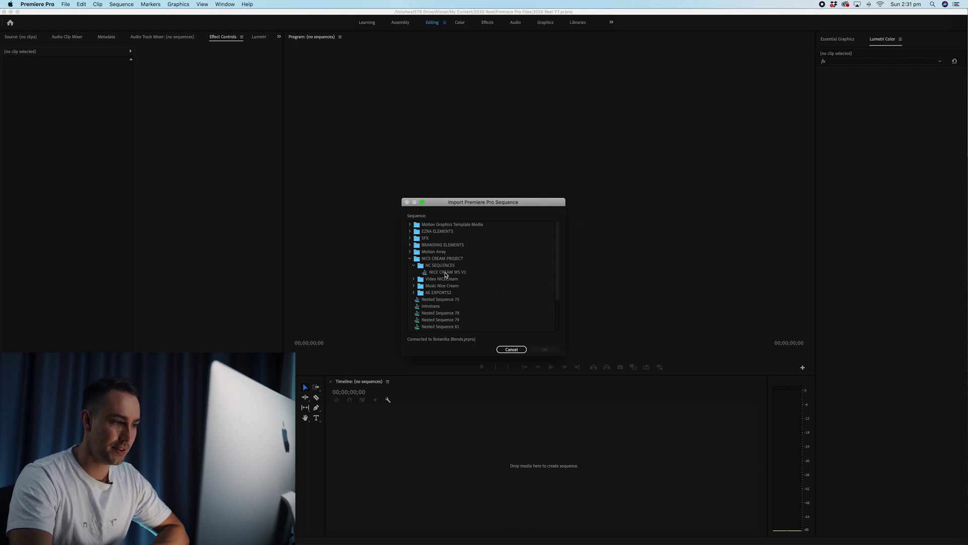
click(442, 273)
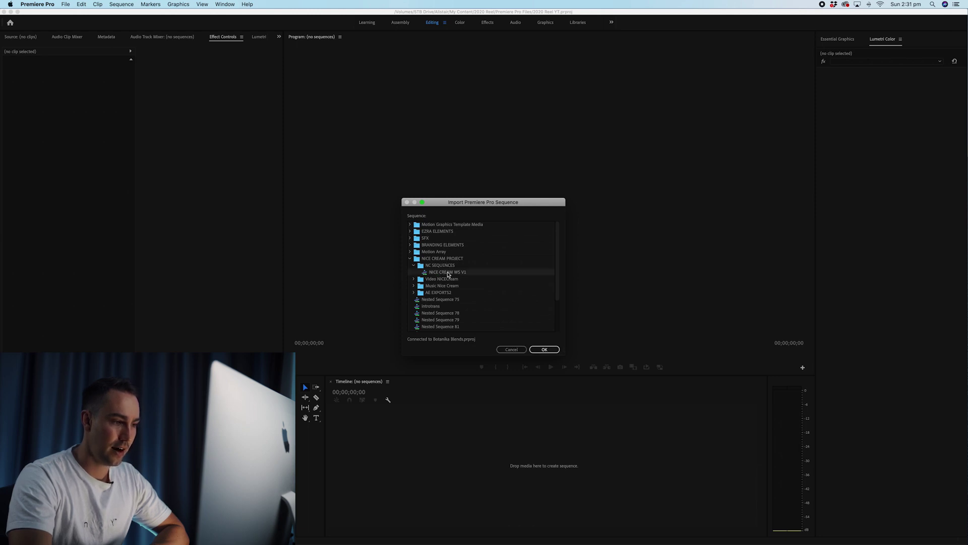
click(545, 350)
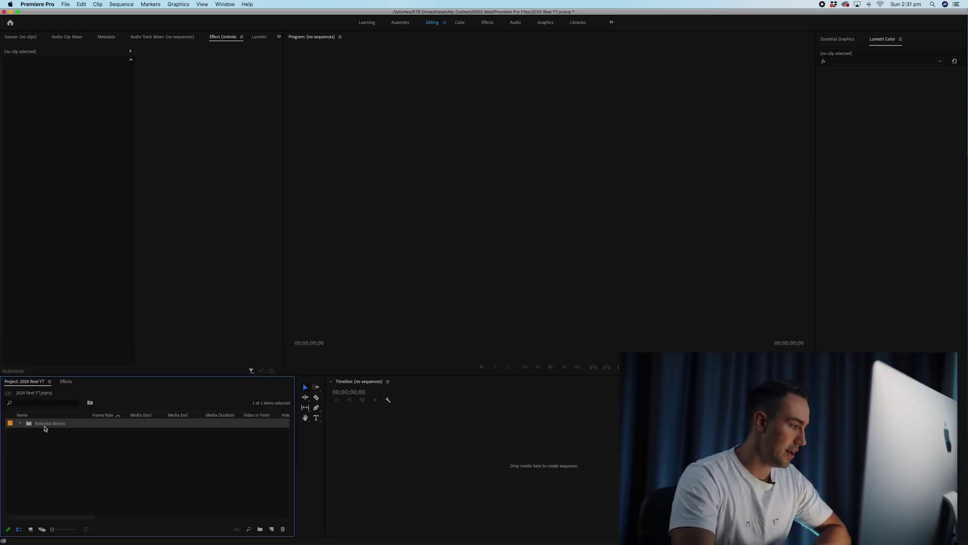
Expand the imported Botanika Blends bin and open its NICE CREAM WS V1 sequence in the timeline
click(20, 424)
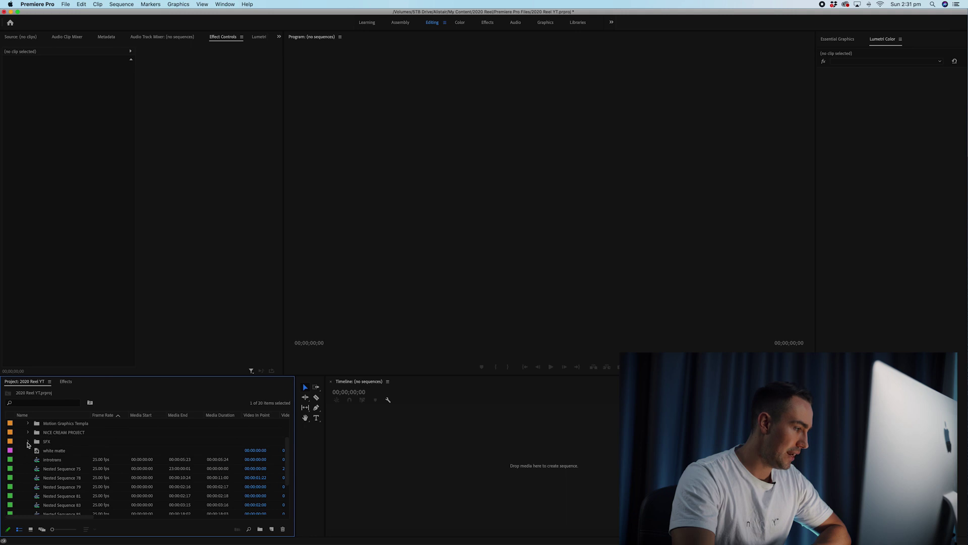
scroll(28, 474, down, 10)
scroll(28, 474, up, 10)
scroll(29, 473, down, 10)
scroll(27, 472, up, 10)
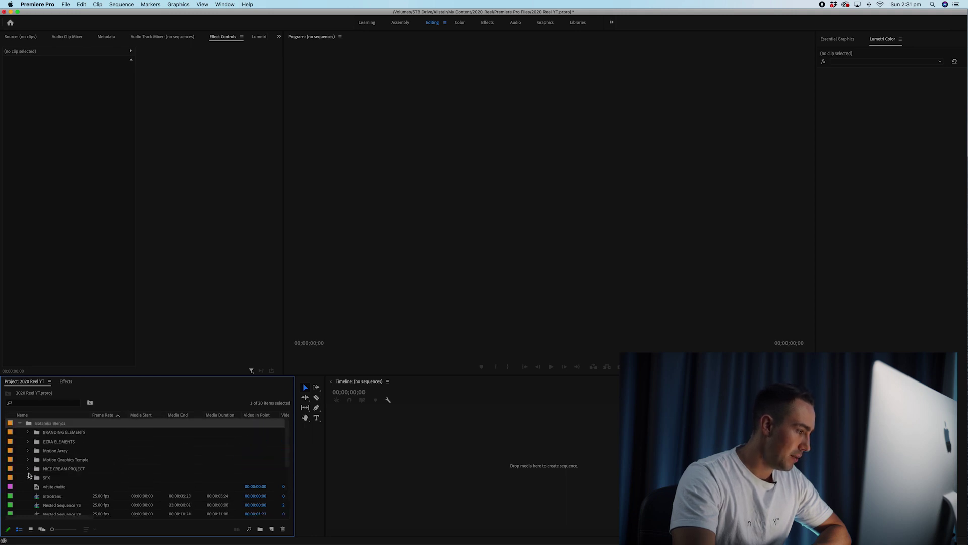
scroll(29, 462, down, 10)
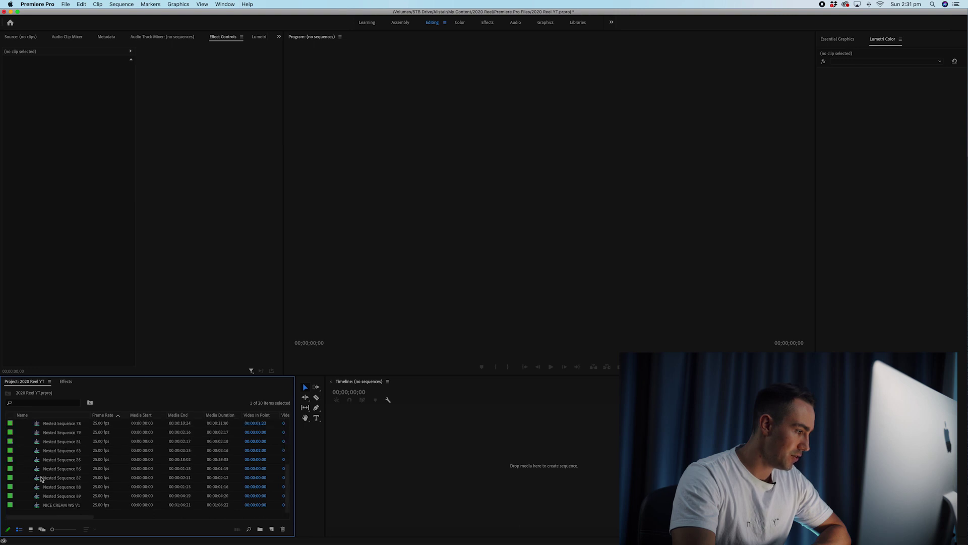
click(37, 505)
double_click(37, 505)
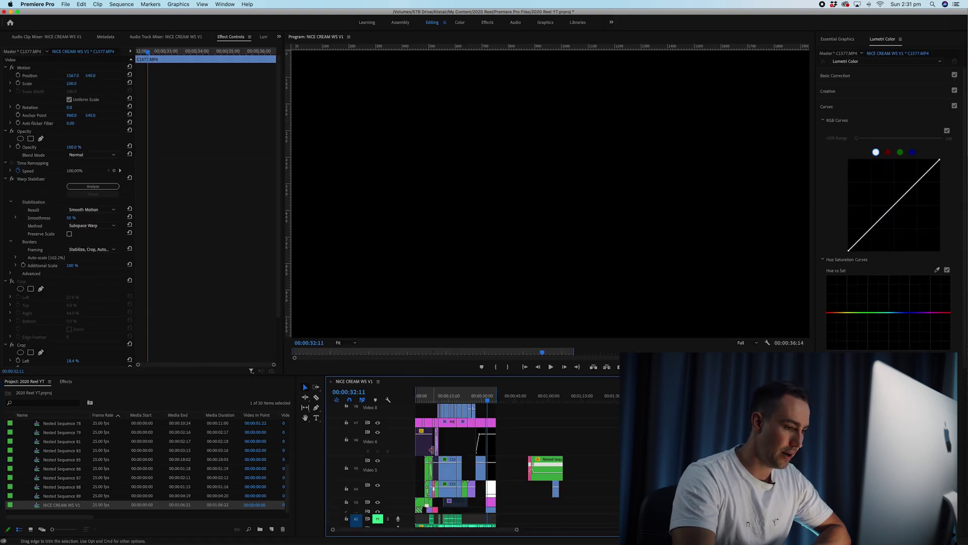
Collapse the Botanika Blends bin and move the NICE CREAM WS V1 playhead to 00:00:33:07
scroll(43, 437, up, 10)
scroll(44, 437, up, 2)
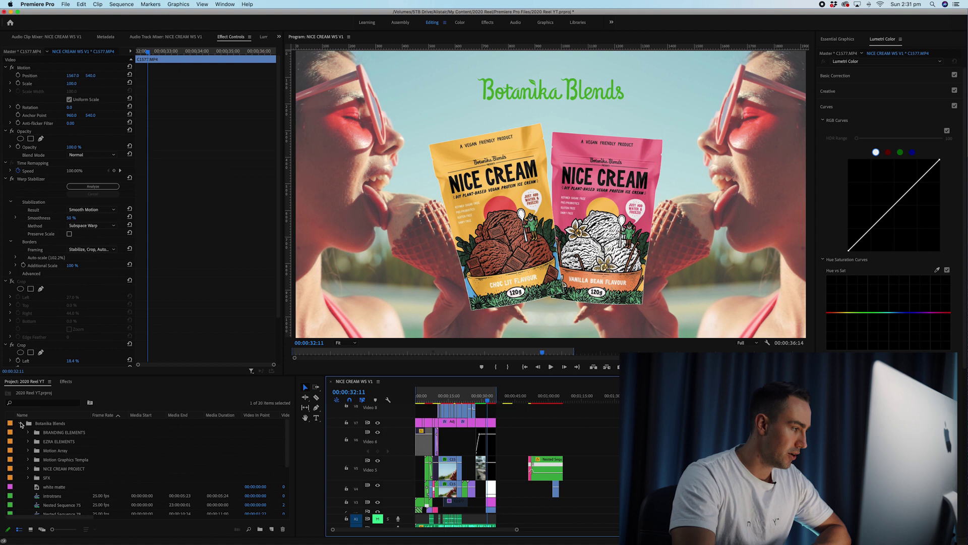
click(21, 424)
click(481, 401)
drag(482, 402, 489, 402)
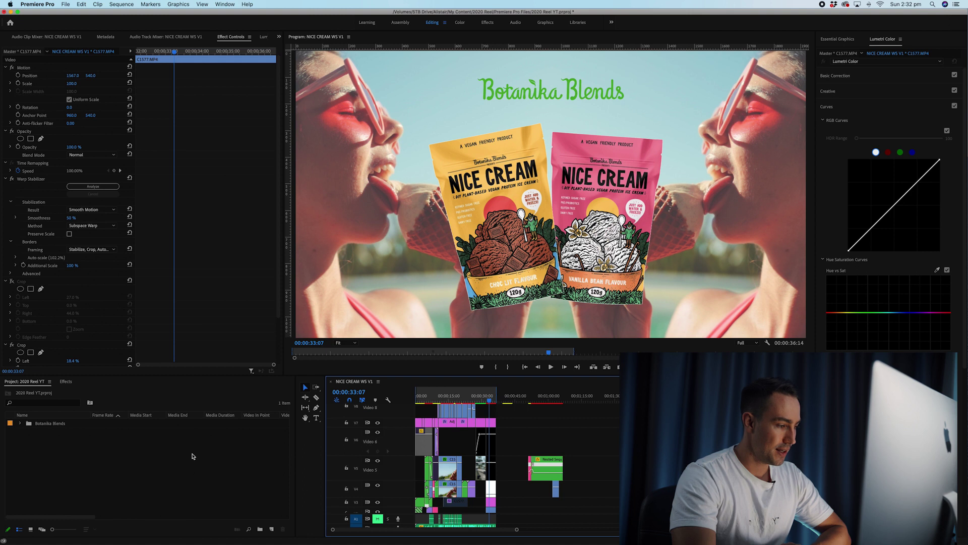
Switch to Finder and bring Bridetribes_Editing.prproj from the Copied_Bridetribes_Editing folder into the open 2020 Reel YT project
key(ctrl+Up)
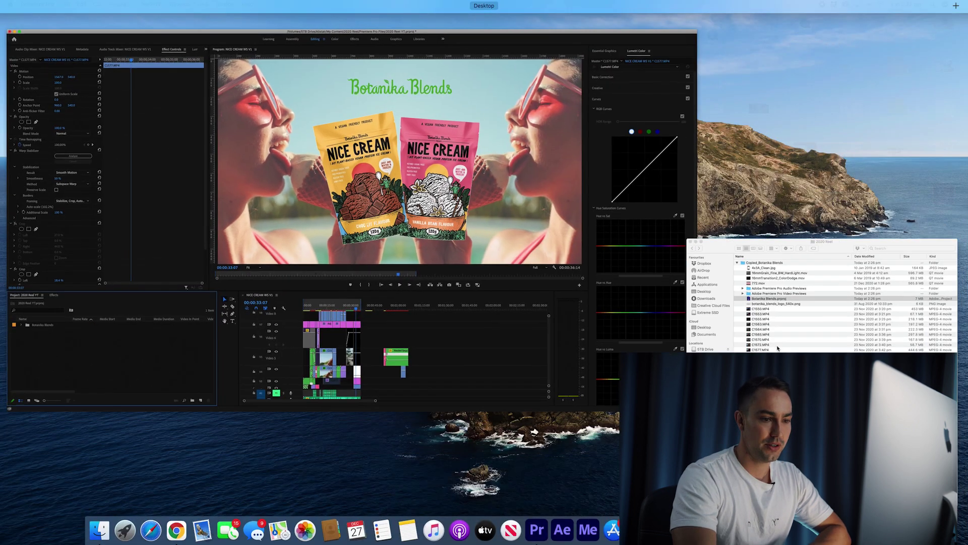
click(777, 348)
click(526, 126)
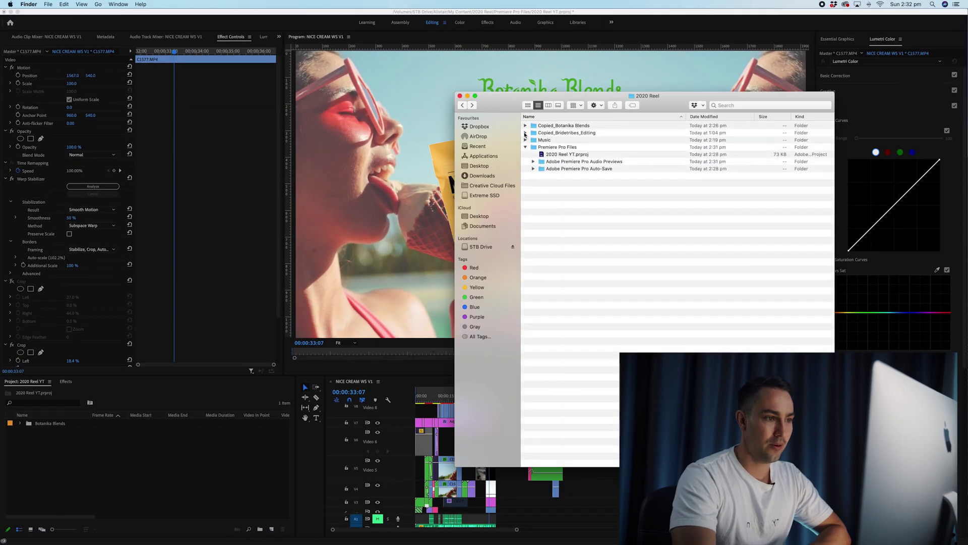
click(525, 133)
drag(559, 172, 198, 450)
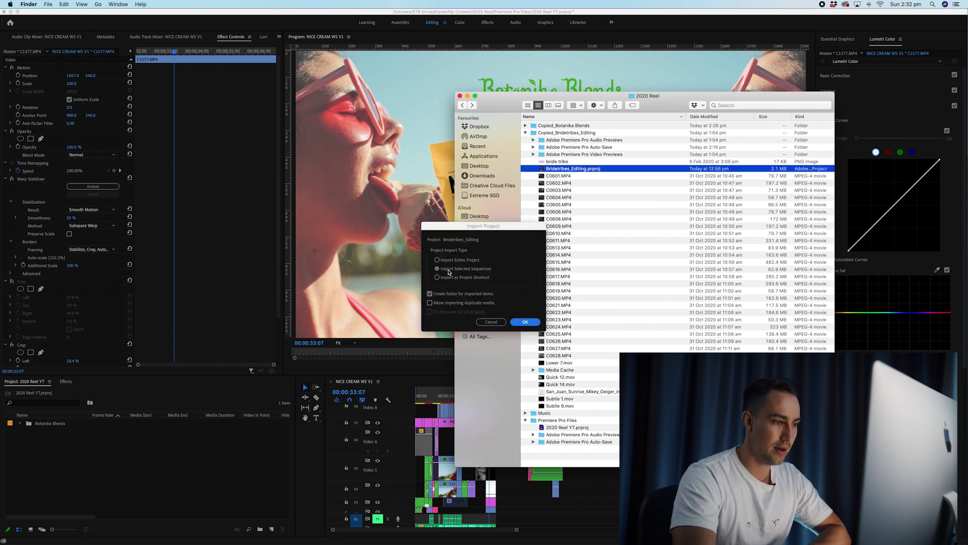
Import only selected sequences from Bridetribes_Editing, choosing BRIDE TRIBE MAIN WS V1 in the SEQUENCES folder
click(524, 322)
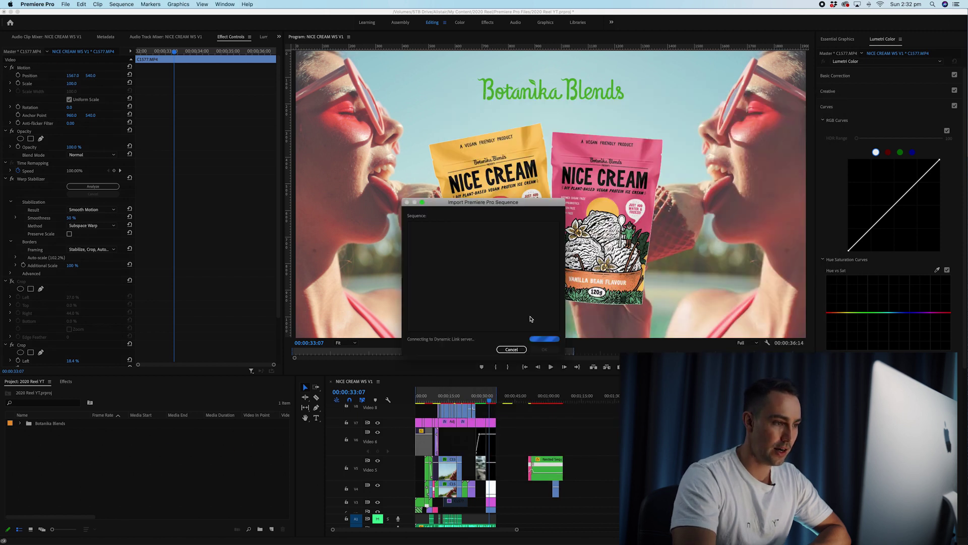
click(410, 245)
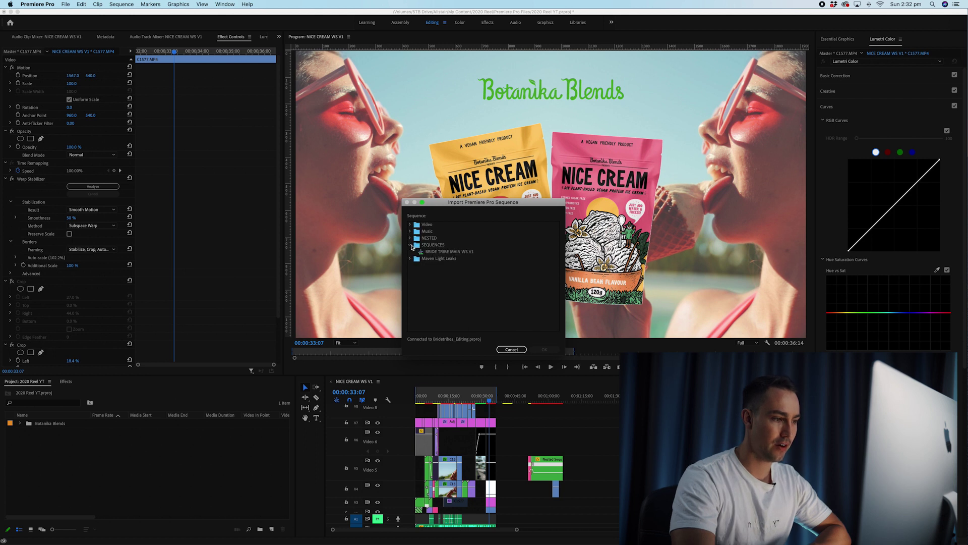
click(428, 252)
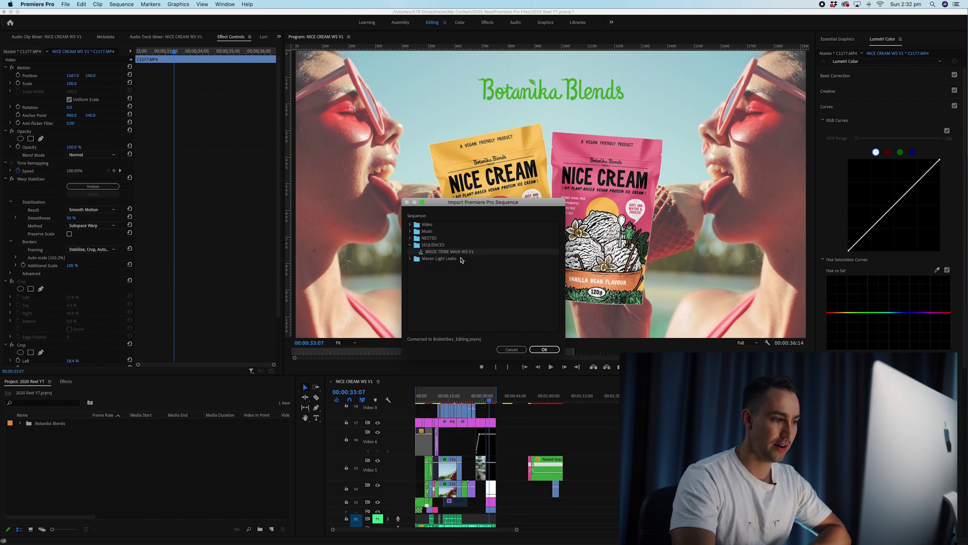
click(544, 349)
Open the BRIDE TRIBE MAIN WS V1 sequence from the imported Bridetribes_Editing bin in the timeline, and collapse the bin
click(22, 433)
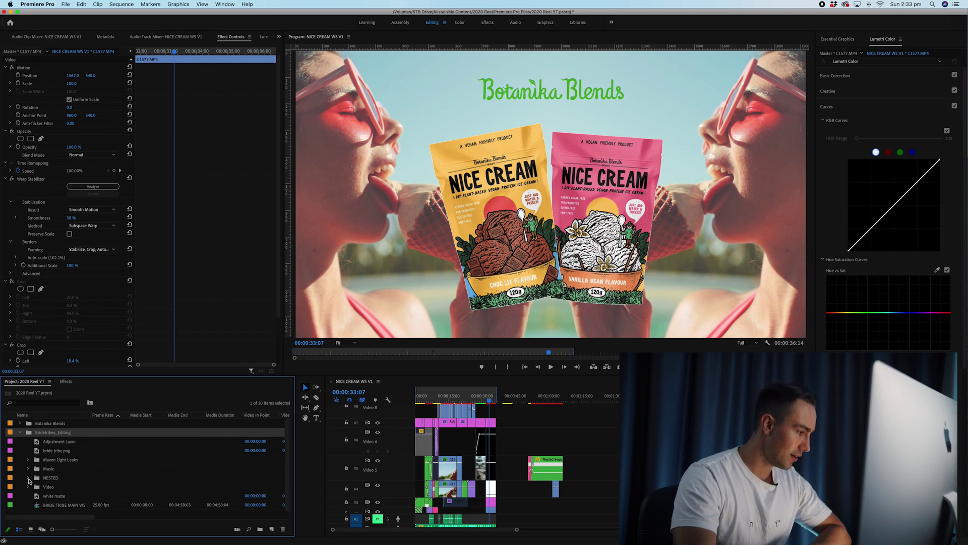
double_click(37, 507)
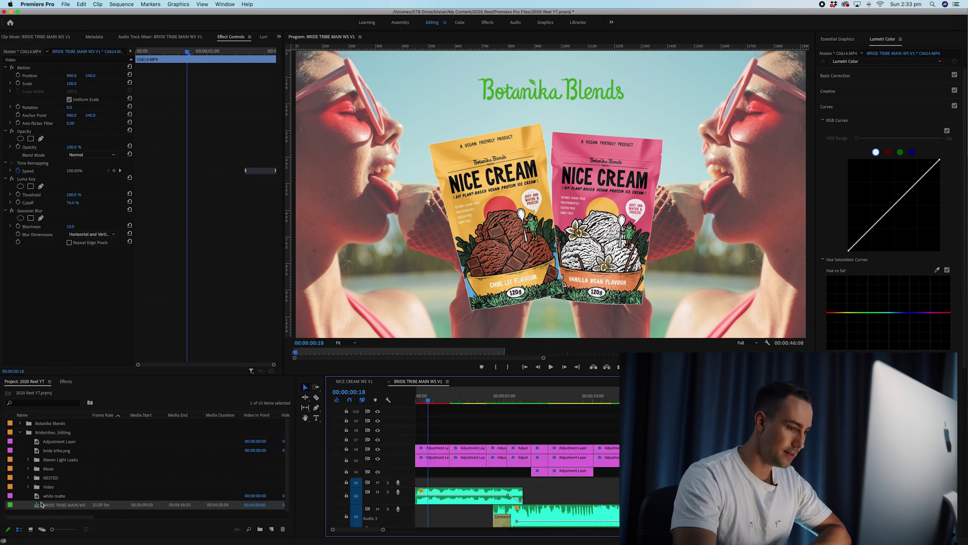
click(21, 433)
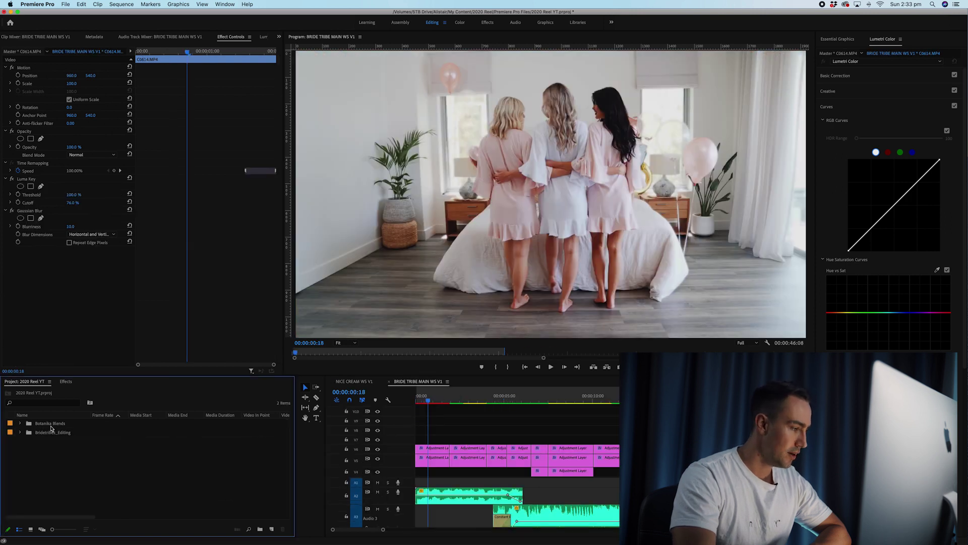
Create a new sequence named 2020 REEL from the Digital SLR 1080p preset DSLR 1080p25
click(272, 530)
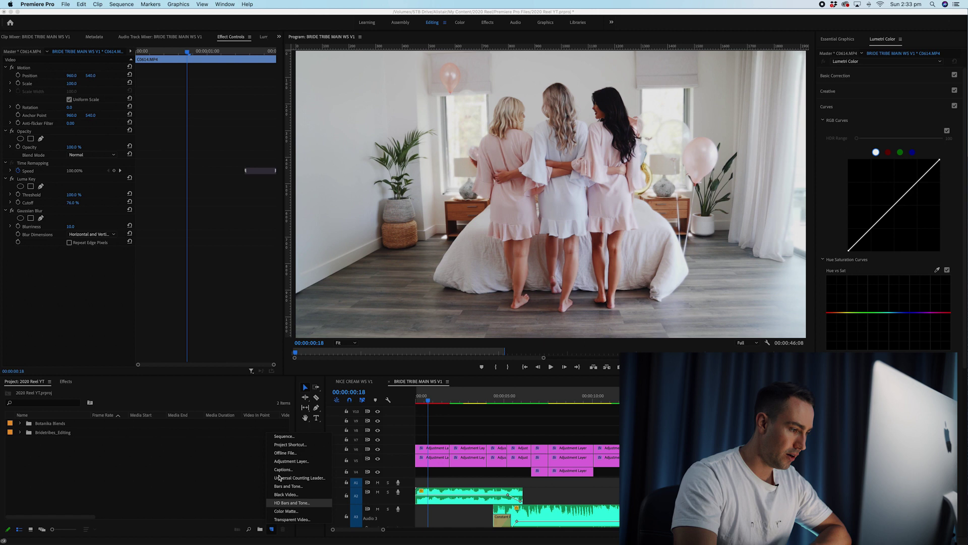
click(287, 439)
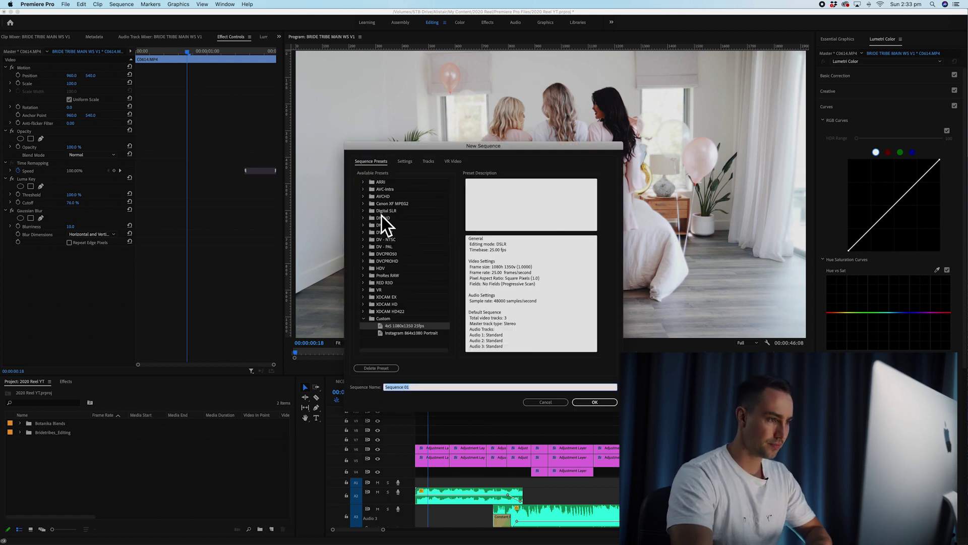
click(367, 212)
double_click(382, 219)
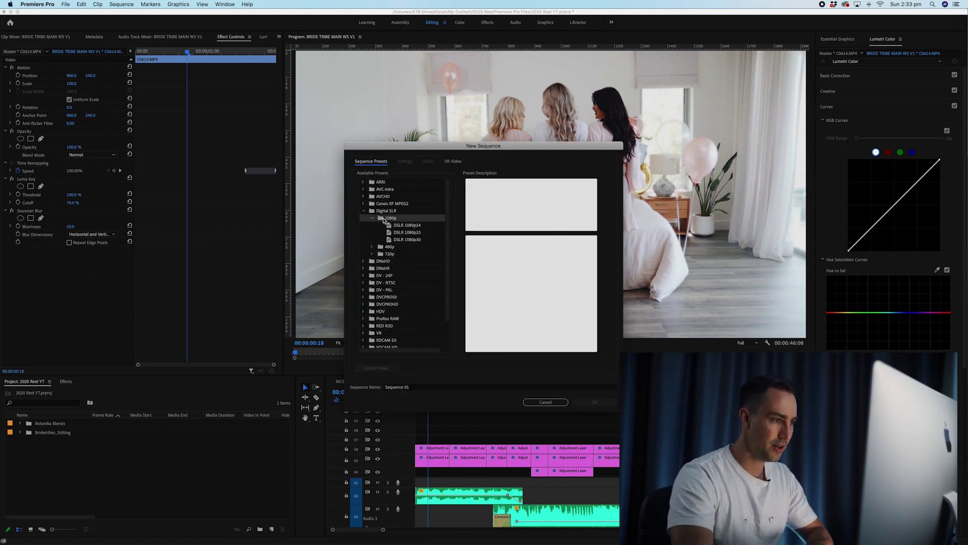
click(396, 232)
text(2020 REEL)
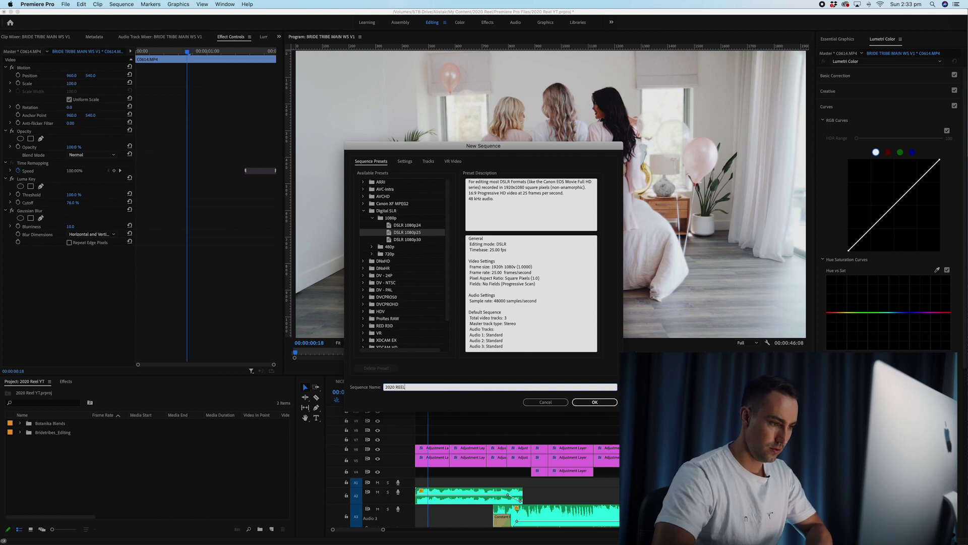
key(Return)
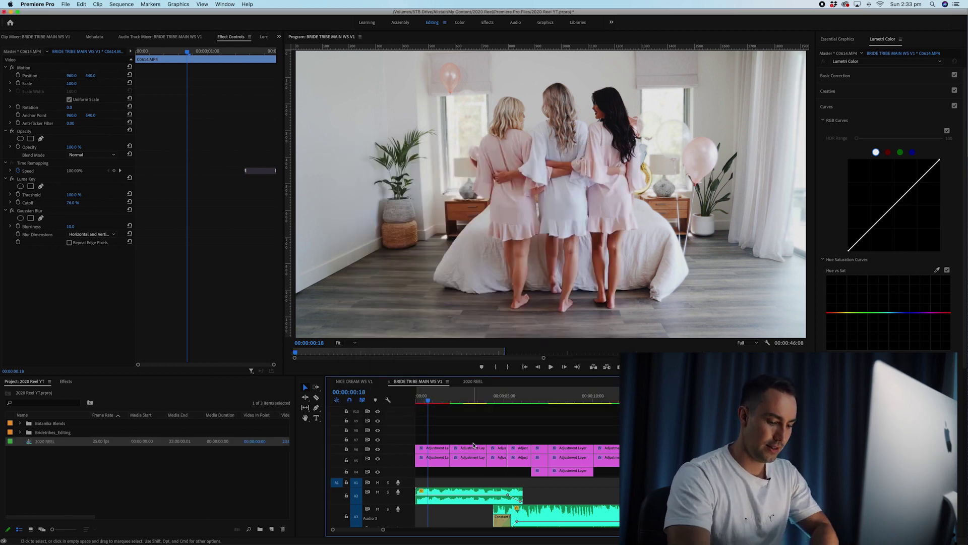
Look over the BRIDE TRIBE MAIN WS V1 clips across the timeline and switch to the 2020 REEL sequence
key(minus)
key(minus)
scroll(474, 446, down, 5)
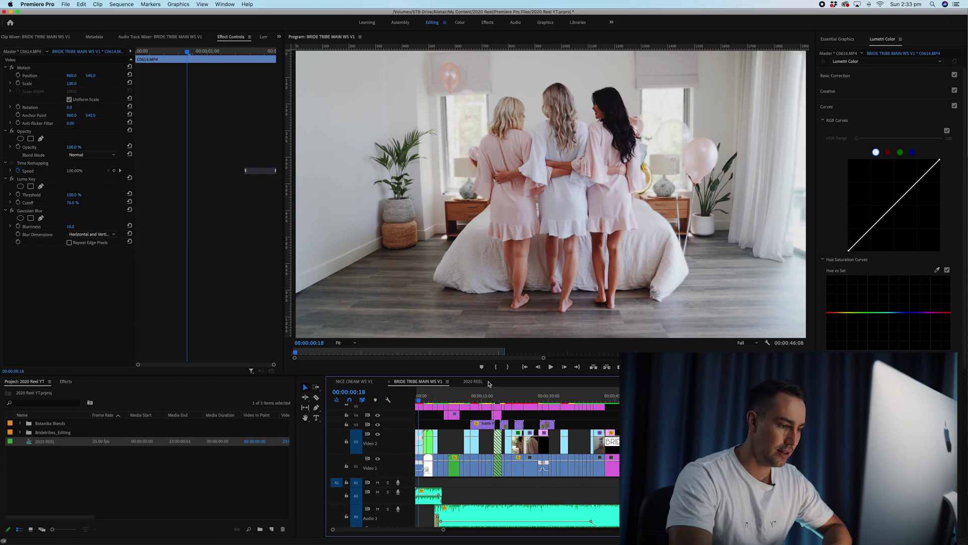
click(479, 382)
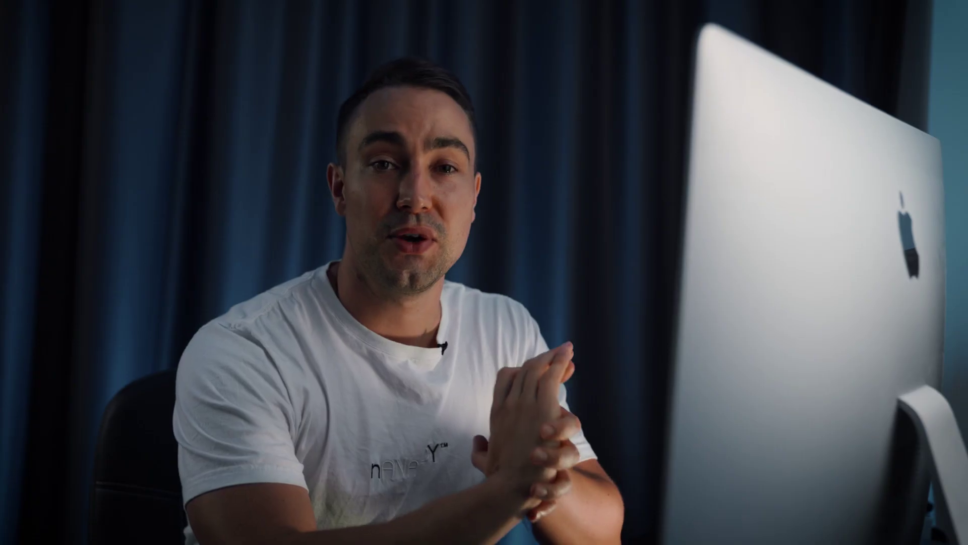